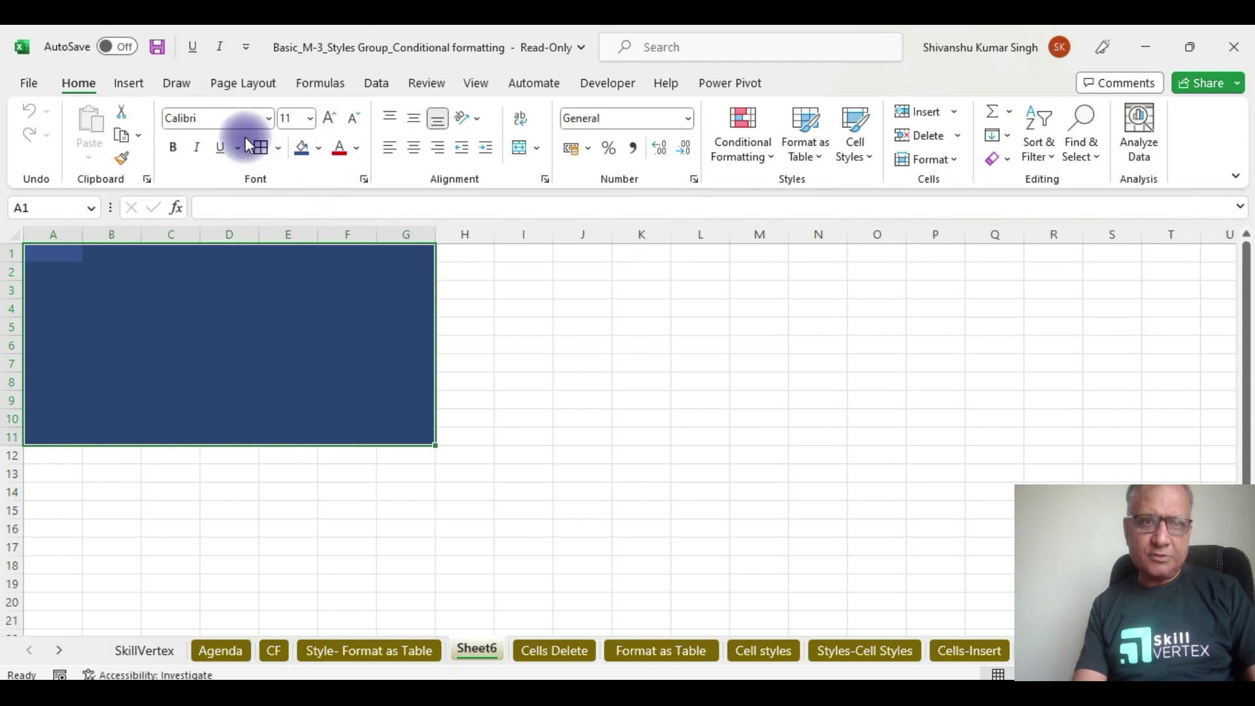
# Step: Apply all borders to the filled range A1:G11 and set the row height of the entire sheet to 45
pyautogui.click(260, 148)
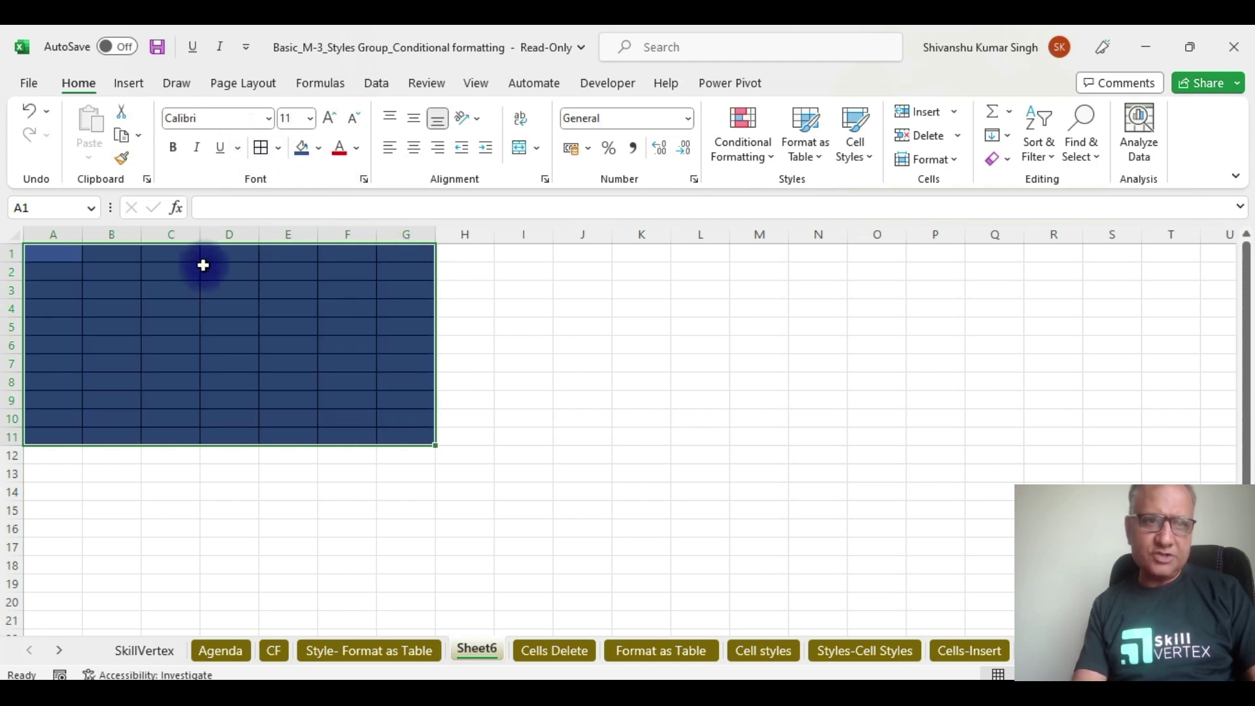
pyautogui.click(15, 235)
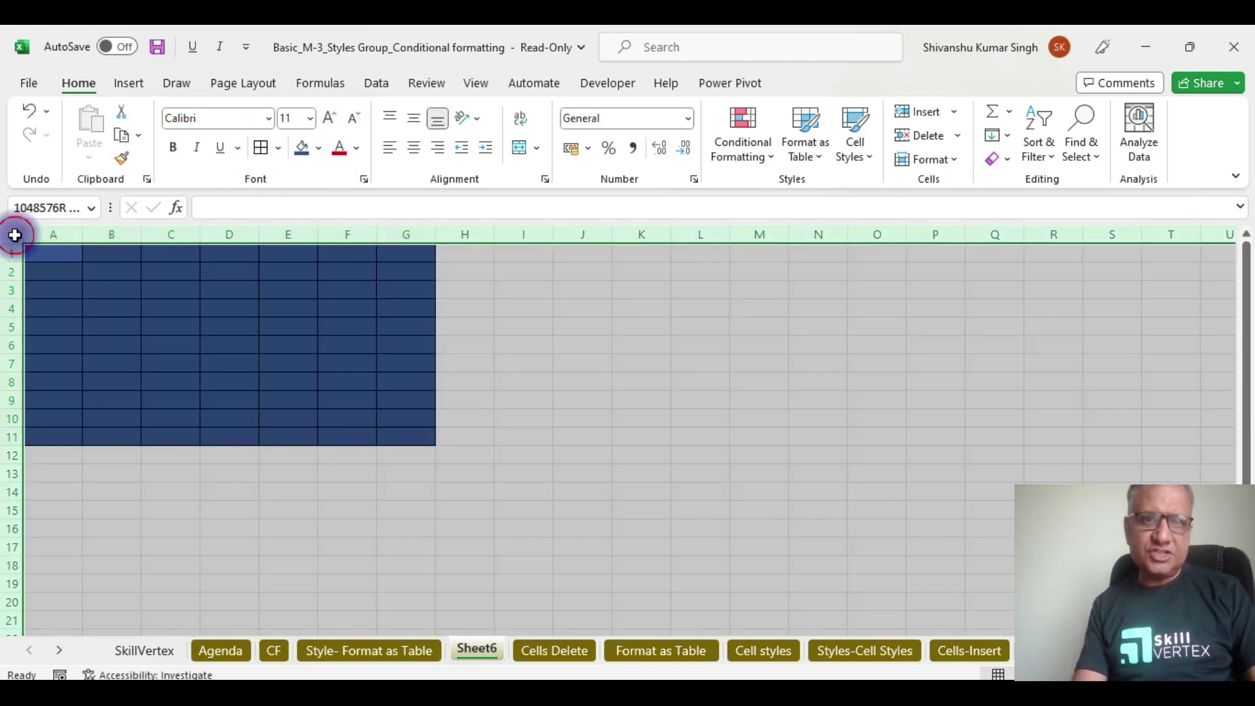
pyautogui.click(952, 161)
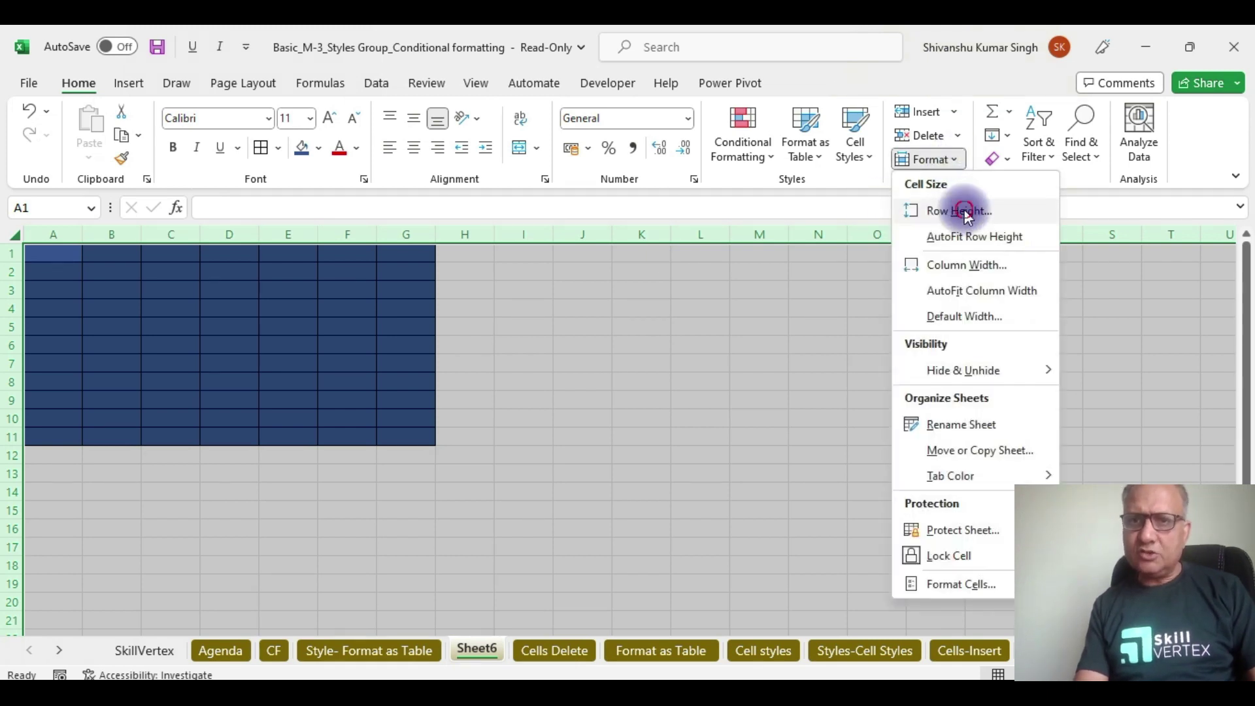
pyautogui.click(964, 209)
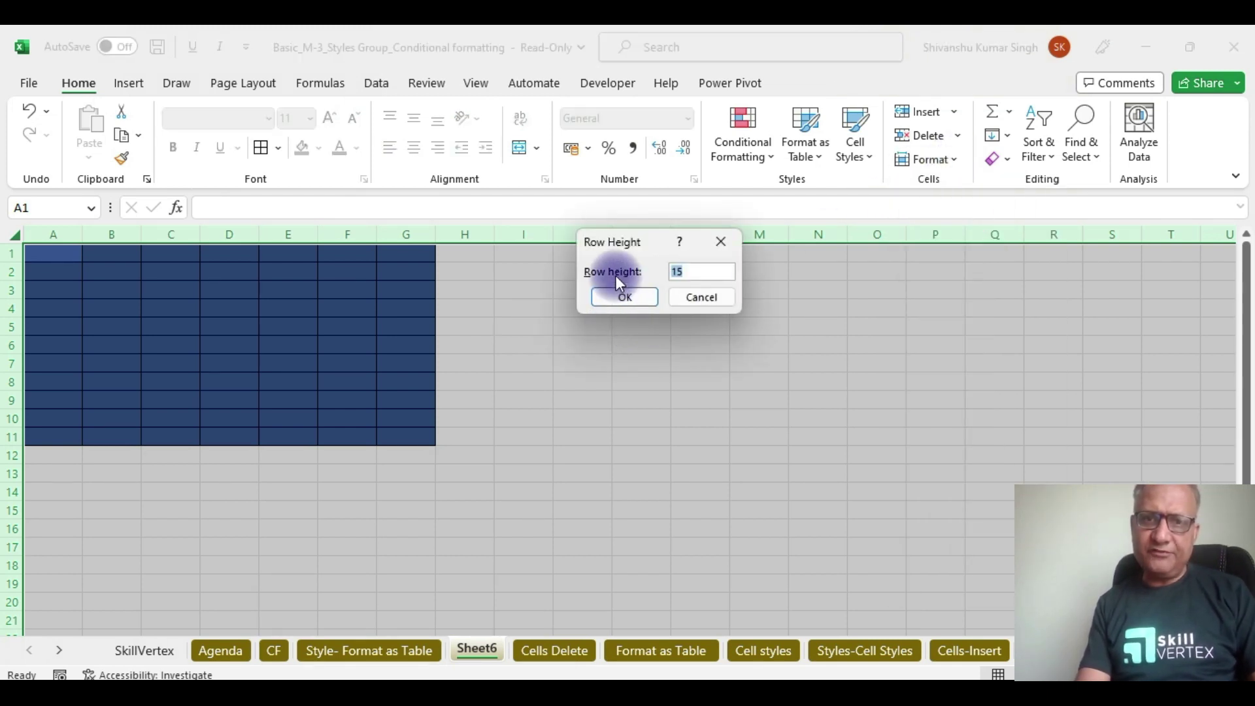
pyautogui.click(692, 271)
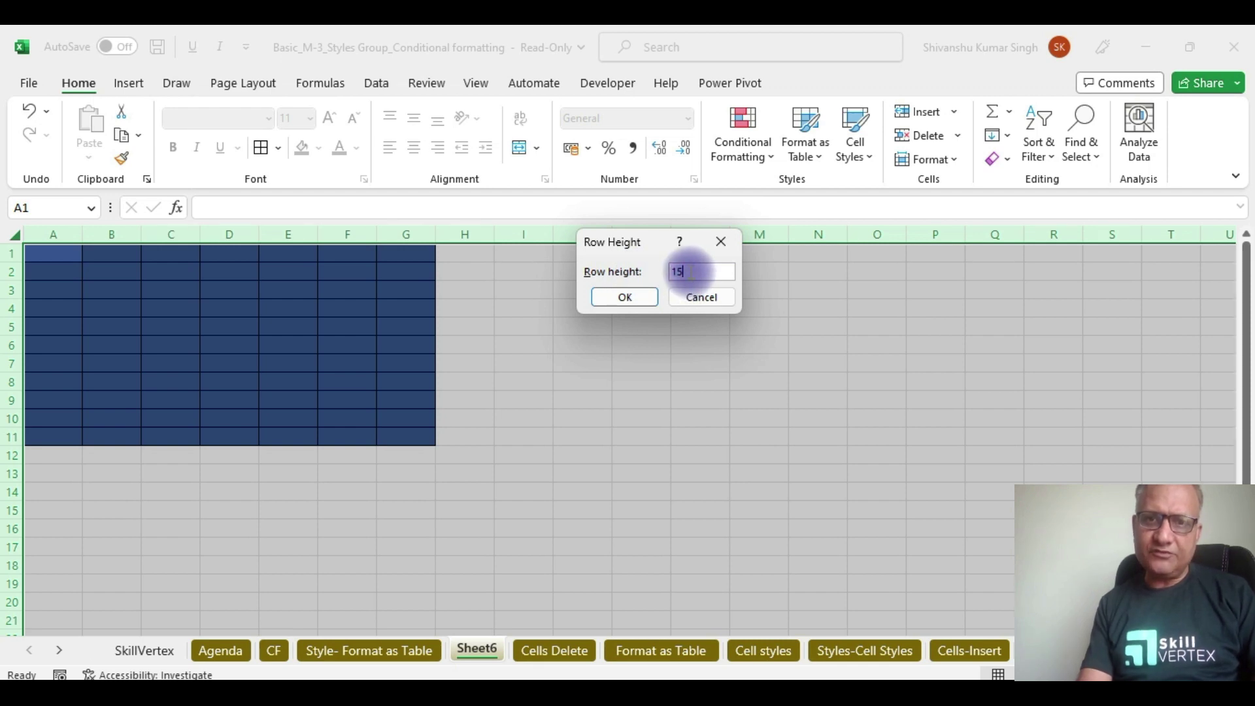
pyautogui.moveTo(691, 272); pyautogui.dragTo(656, 275)
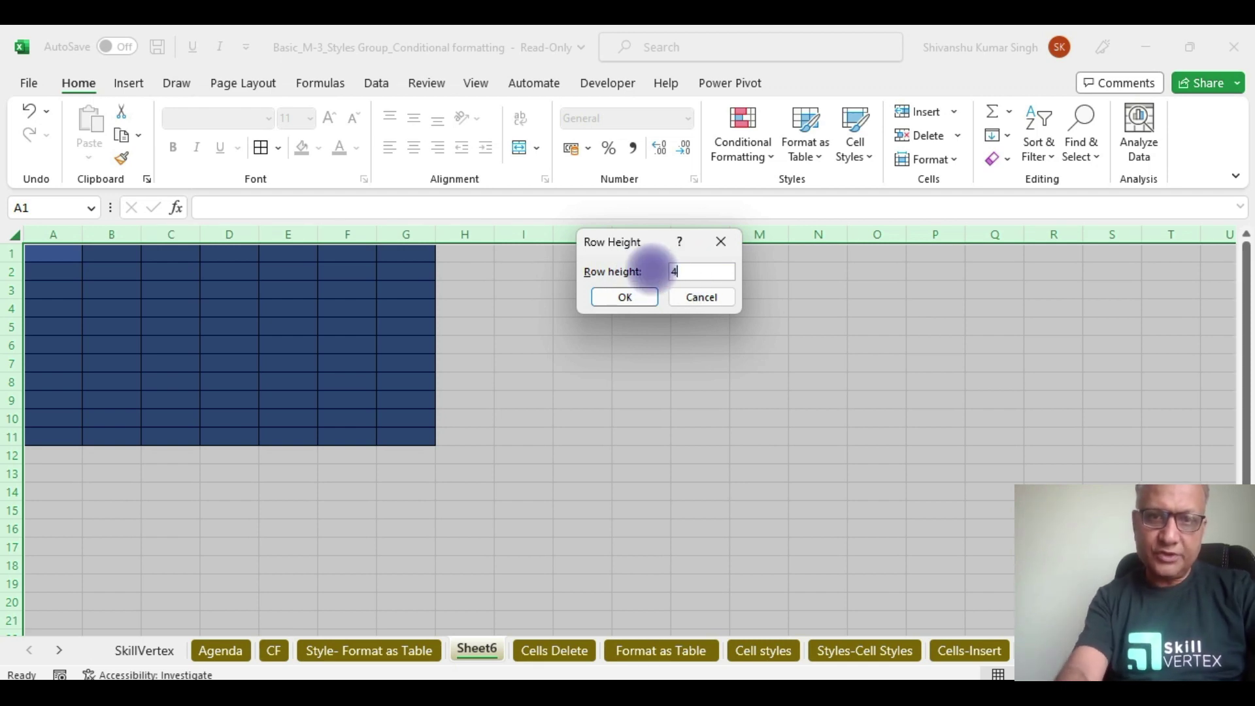
pyautogui.write('45')
pyautogui.click(626, 299)
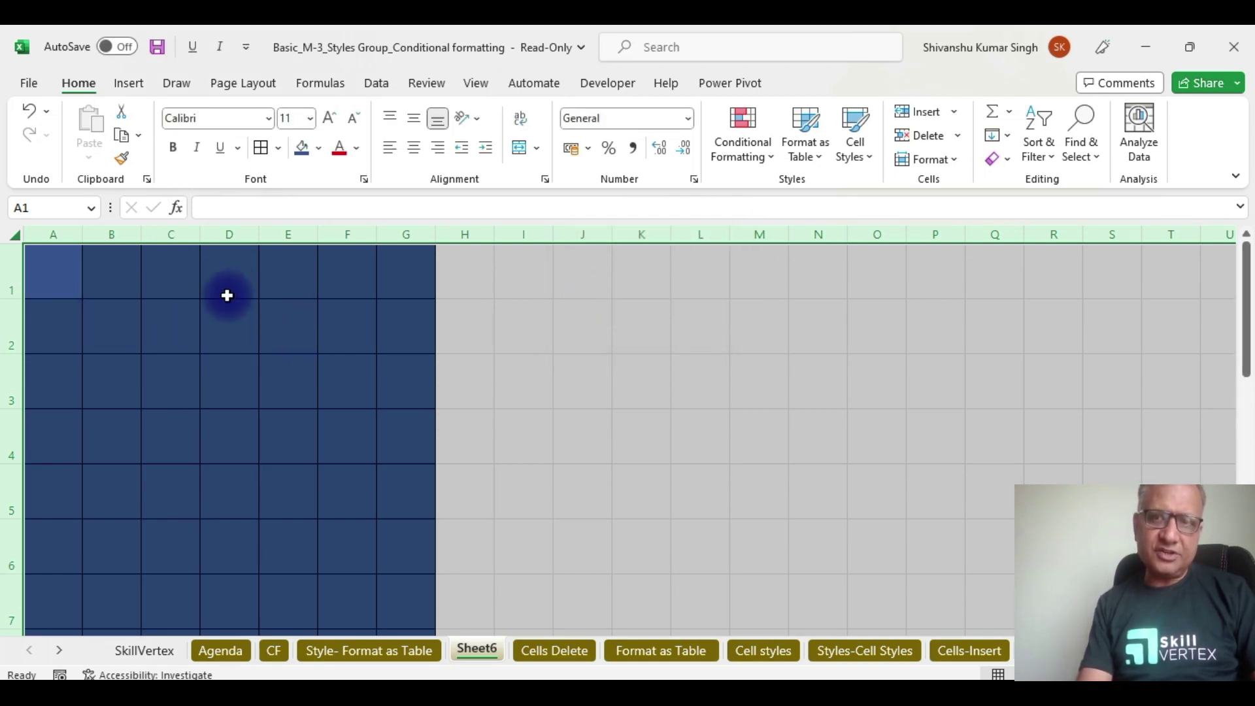
# Step: Set the column width of the entire sheet to 24
pyautogui.click(955, 162)
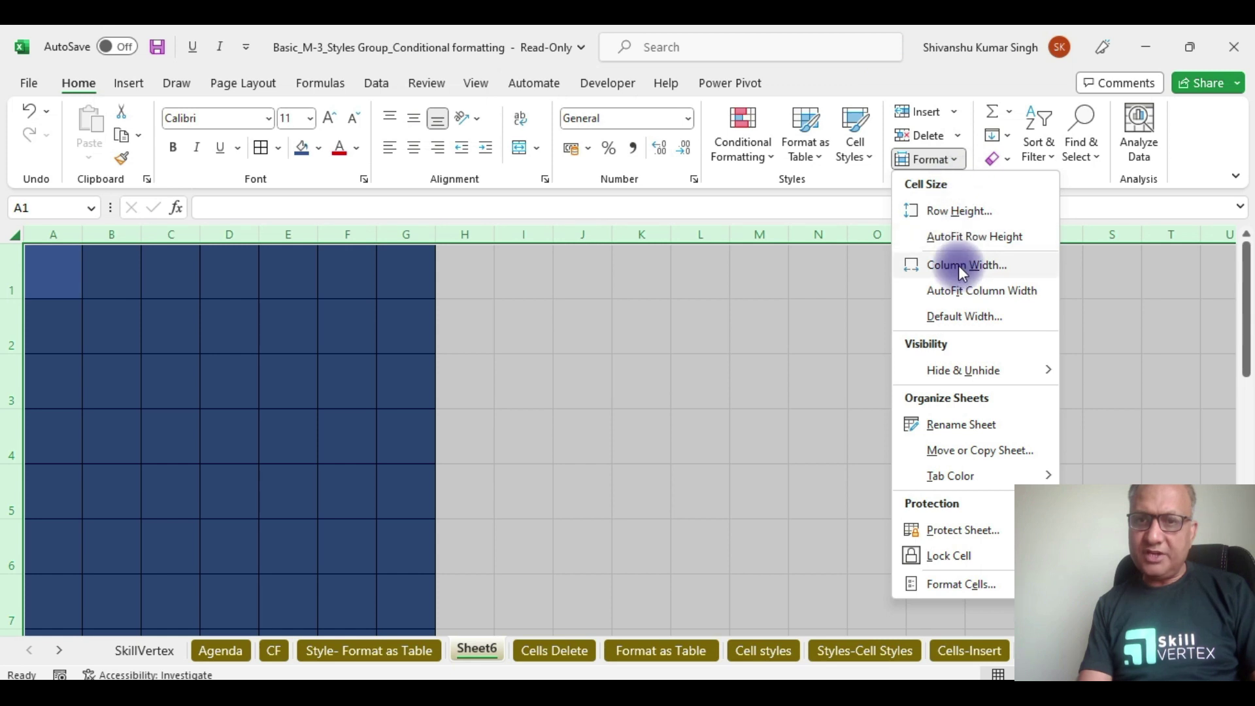
pyautogui.click(959, 265)
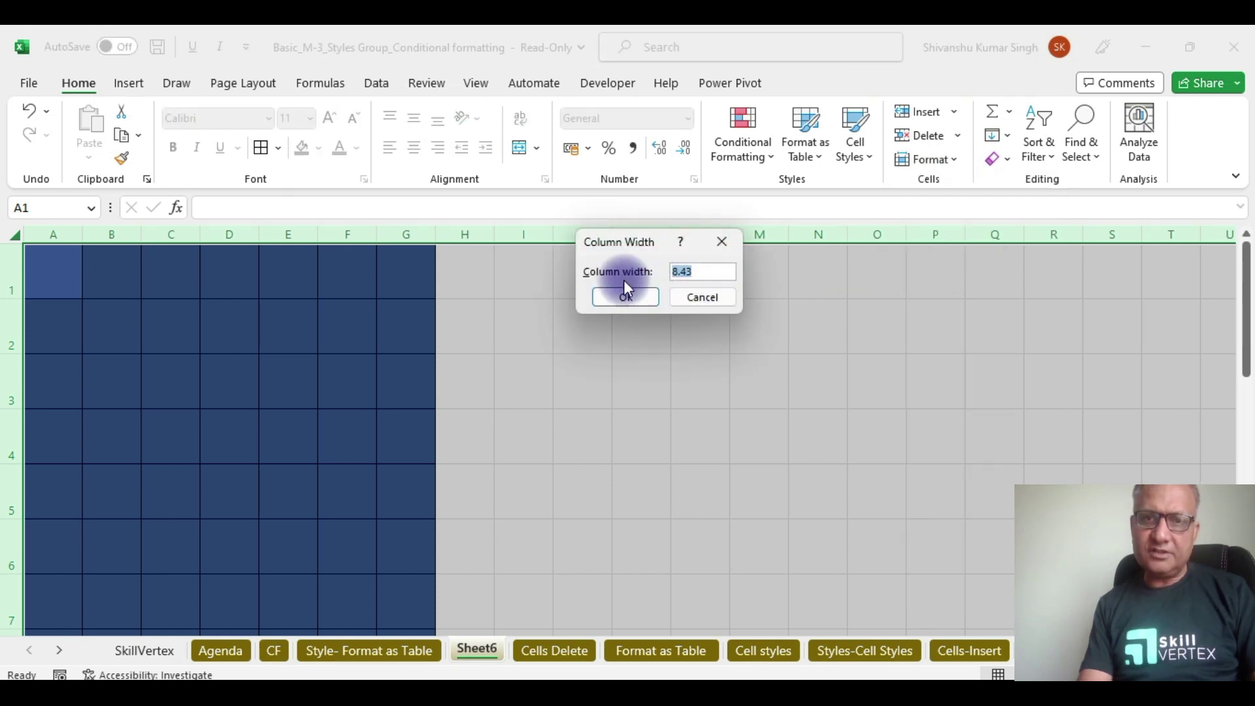
pyautogui.moveTo(700, 271); pyautogui.dragTo(664, 272)
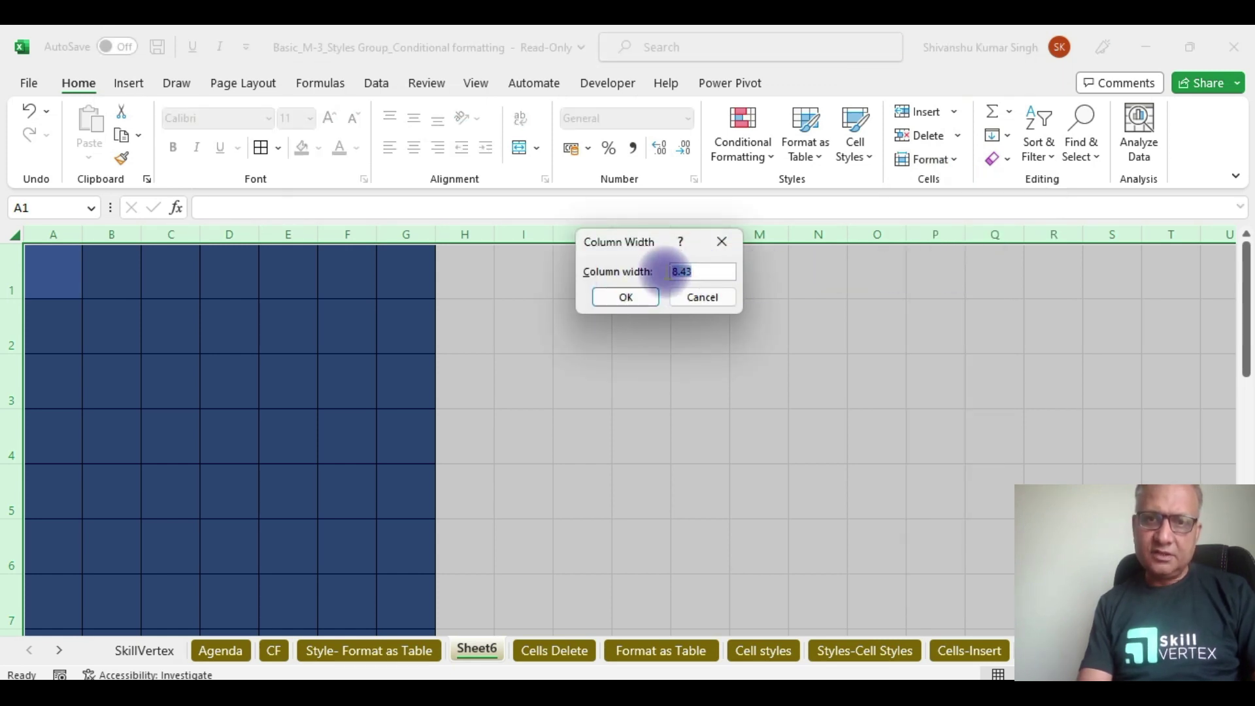
pyautogui.write('24')
pyautogui.click(620, 300)
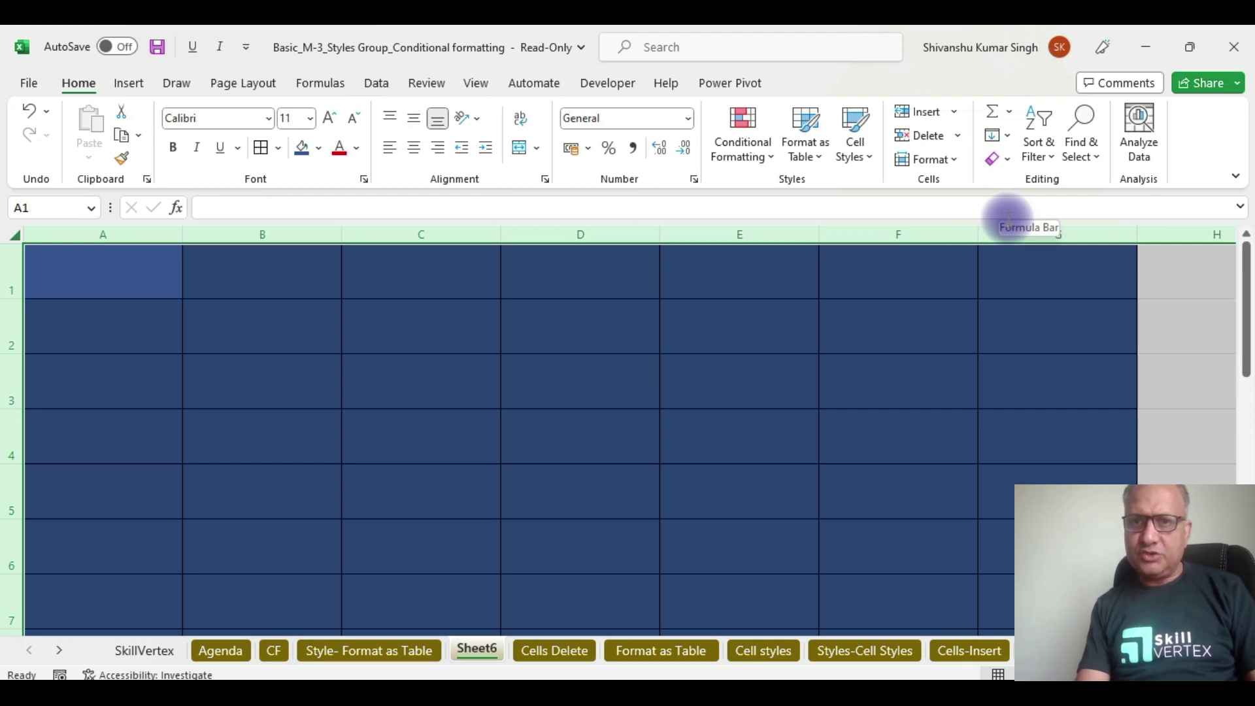
pyautogui.click(954, 161)
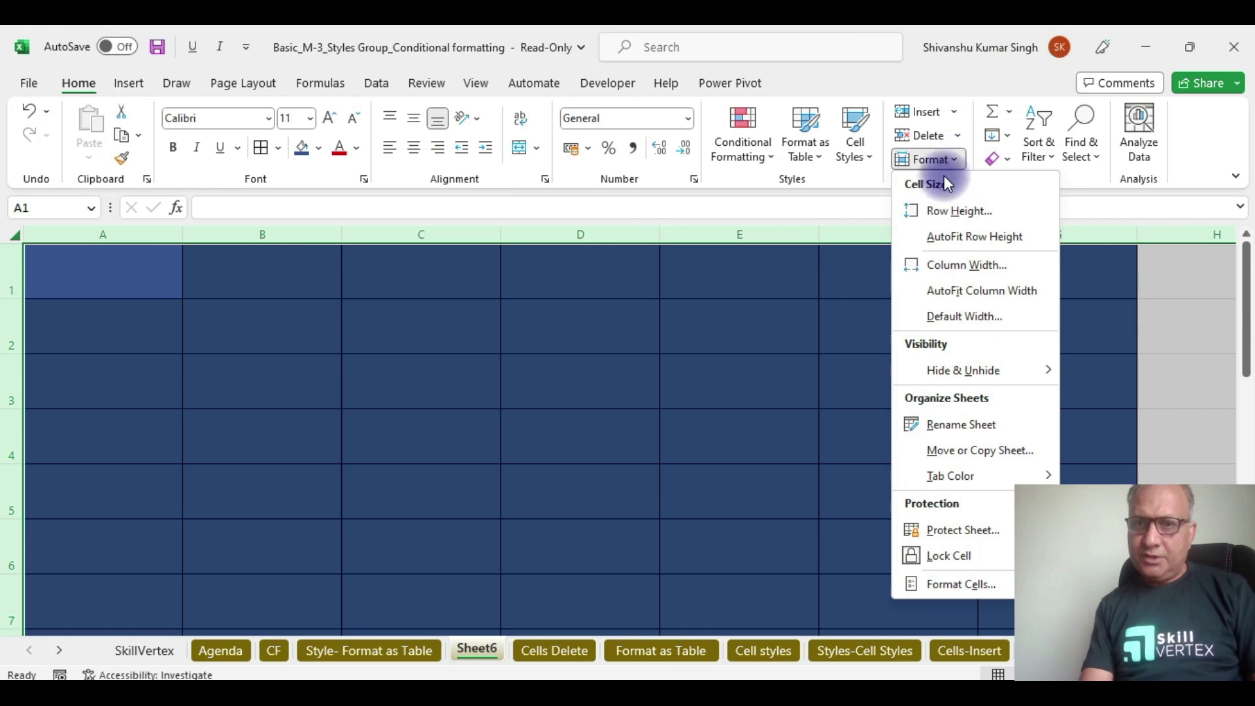
pyautogui.moveTo(981, 379)
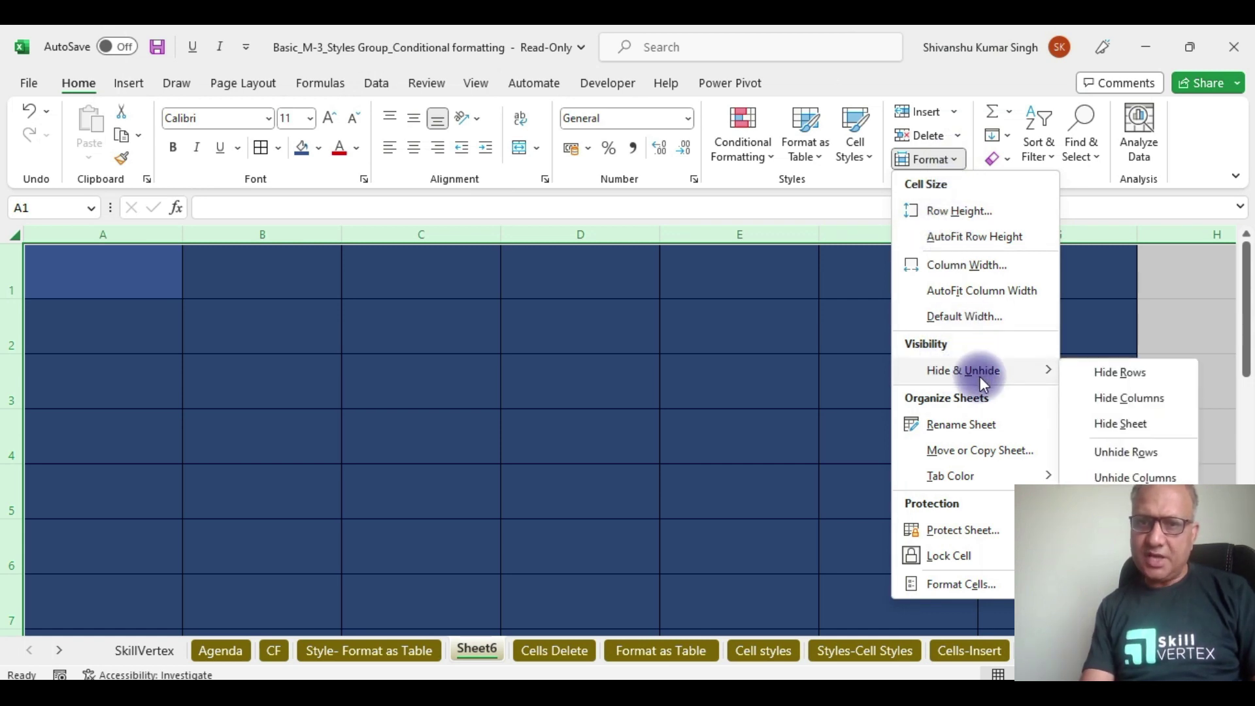
pyautogui.click(573, 287)
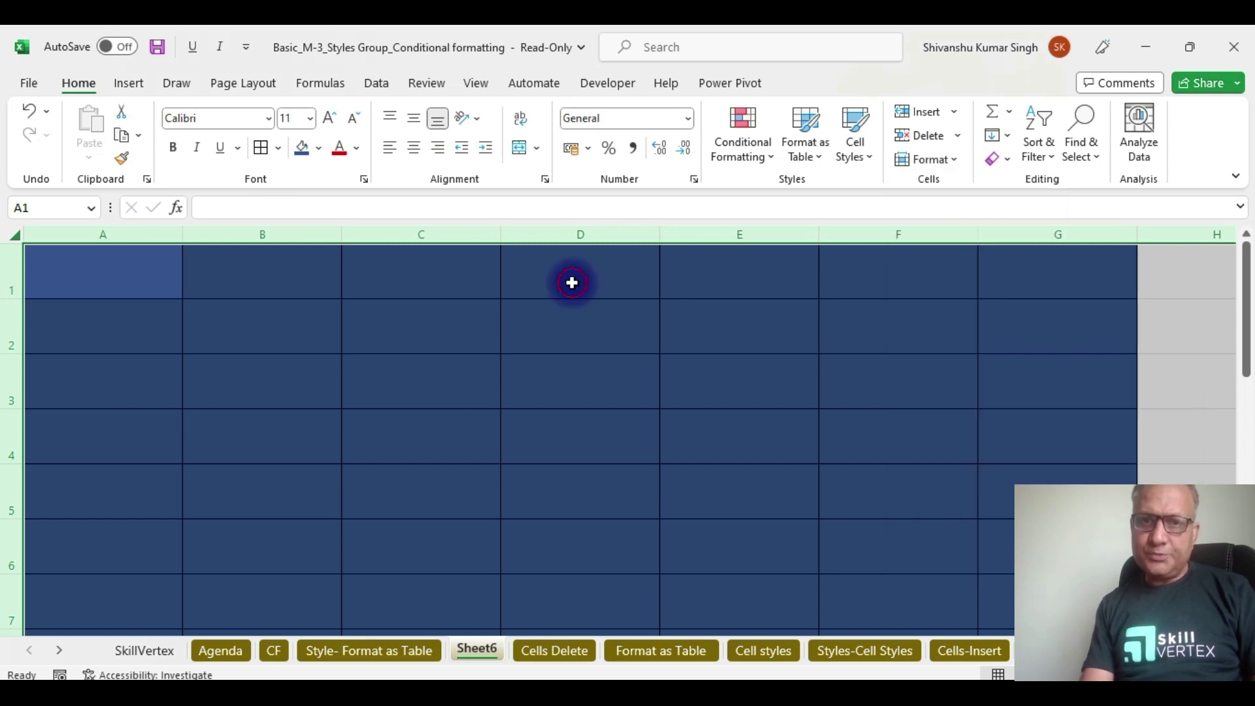
# Step: Hide columns D and E in the worksheet
pyautogui.click(582, 230)
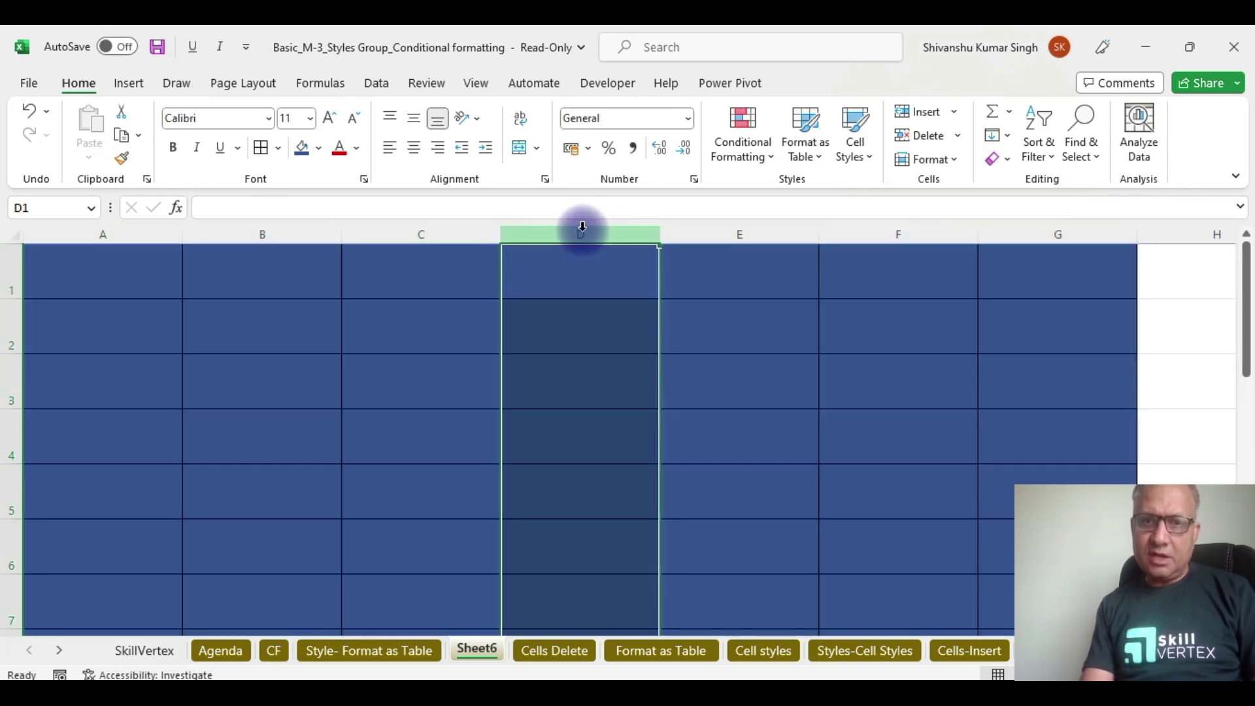
pyautogui.moveTo(583, 230); pyautogui.dragTo(762, 238)
pyautogui.click(954, 163)
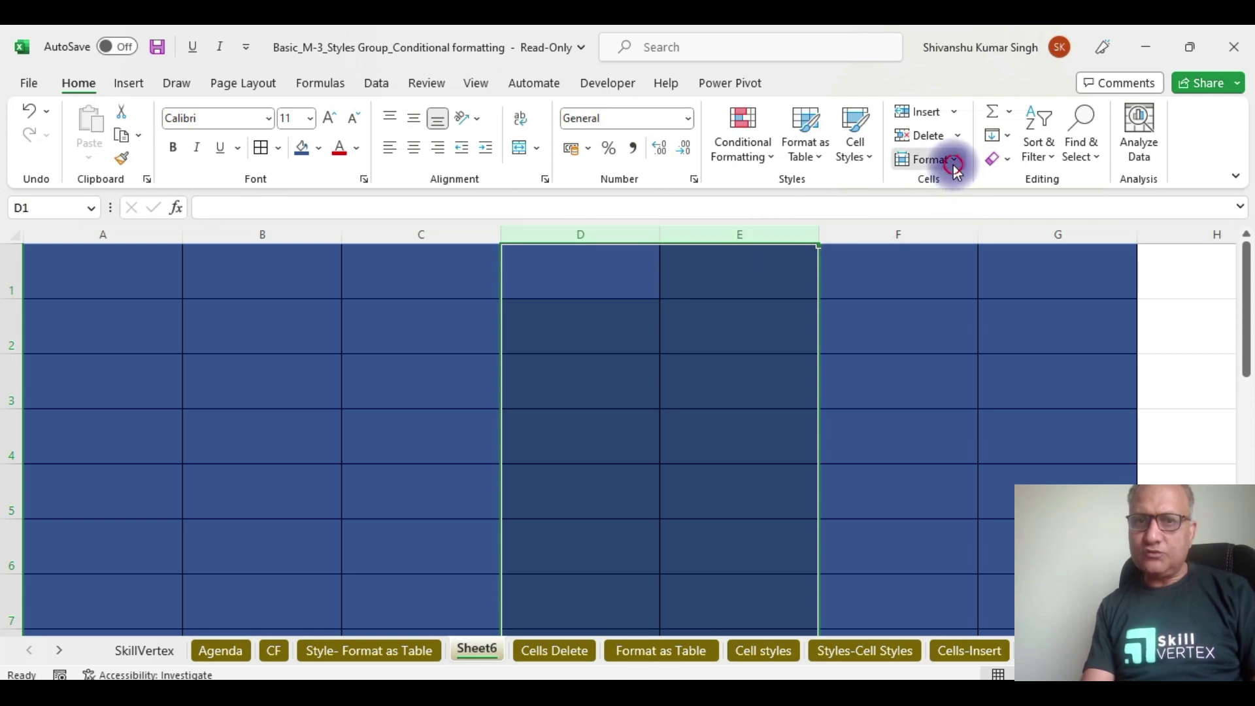
pyautogui.moveTo(1026, 368)
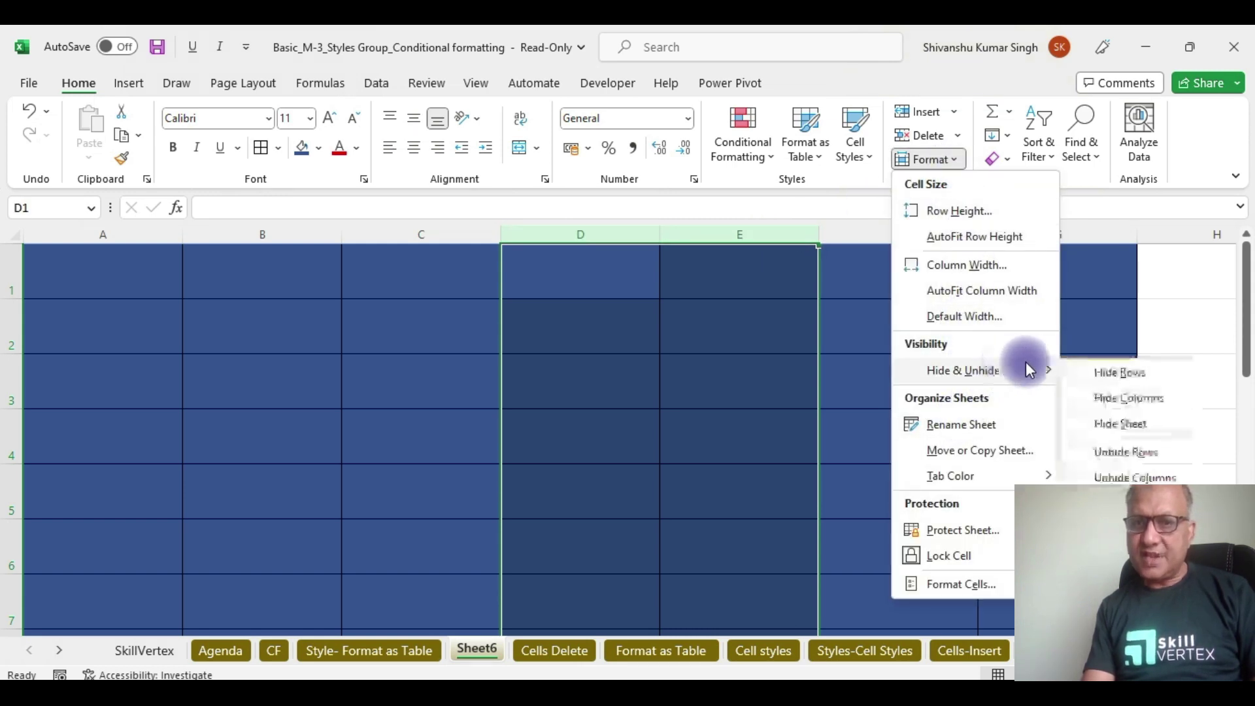
pyautogui.click(1121, 397)
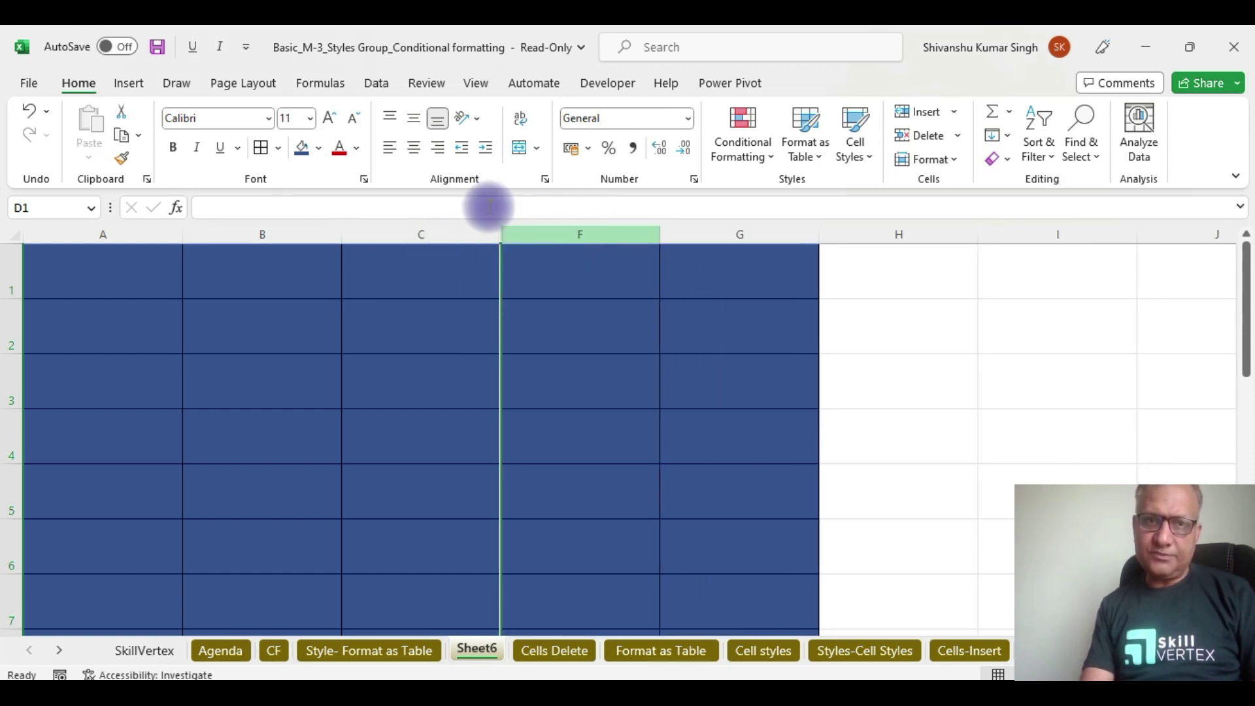
# Step: Unhide the hidden columns between columns C and F
pyautogui.moveTo(438, 227); pyautogui.dragTo(532, 233)
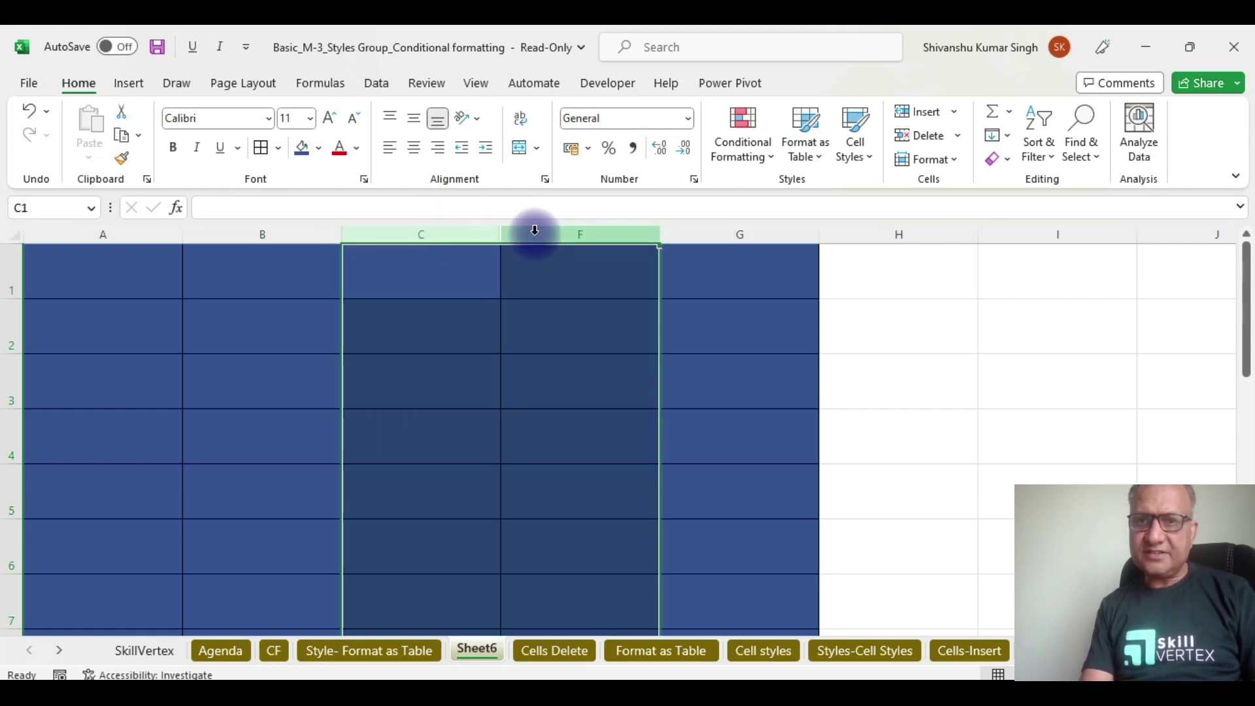
pyautogui.click(955, 159)
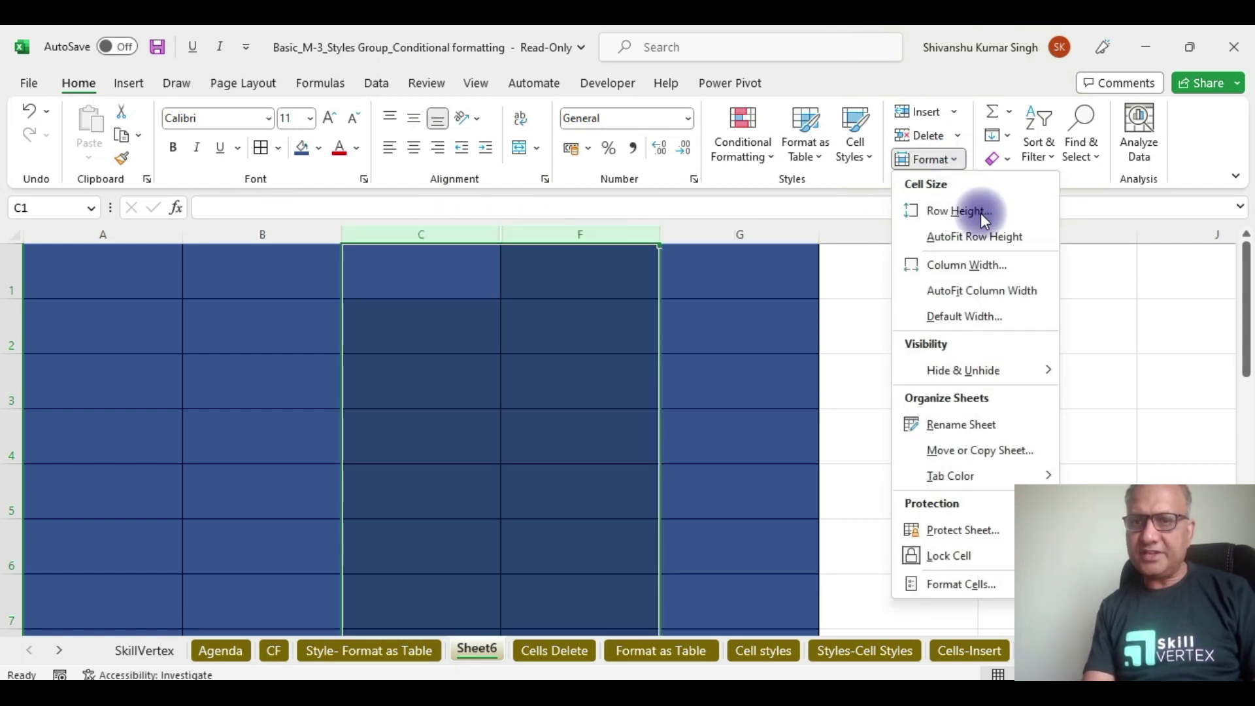
pyautogui.moveTo(983, 368)
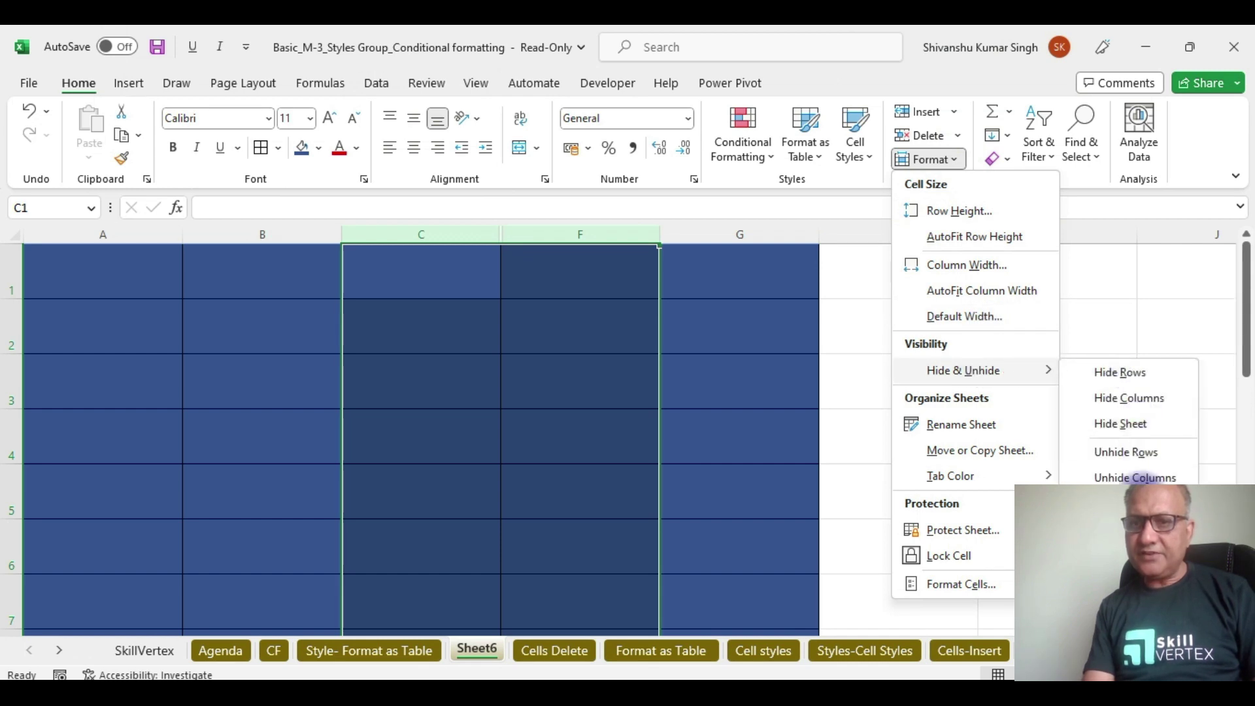
pyautogui.click(1130, 472)
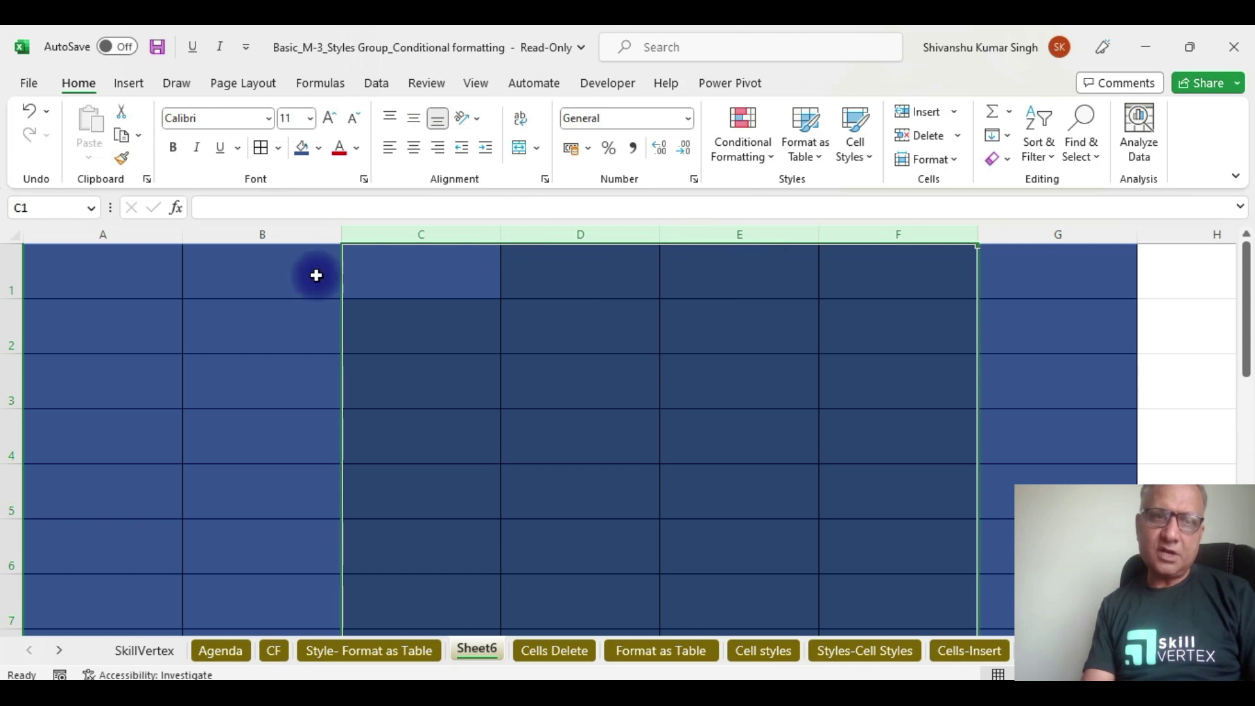
# Step: Hide rows 2 to 4 in the worksheet
pyautogui.moveTo(12, 334); pyautogui.dragTo(54, 418)
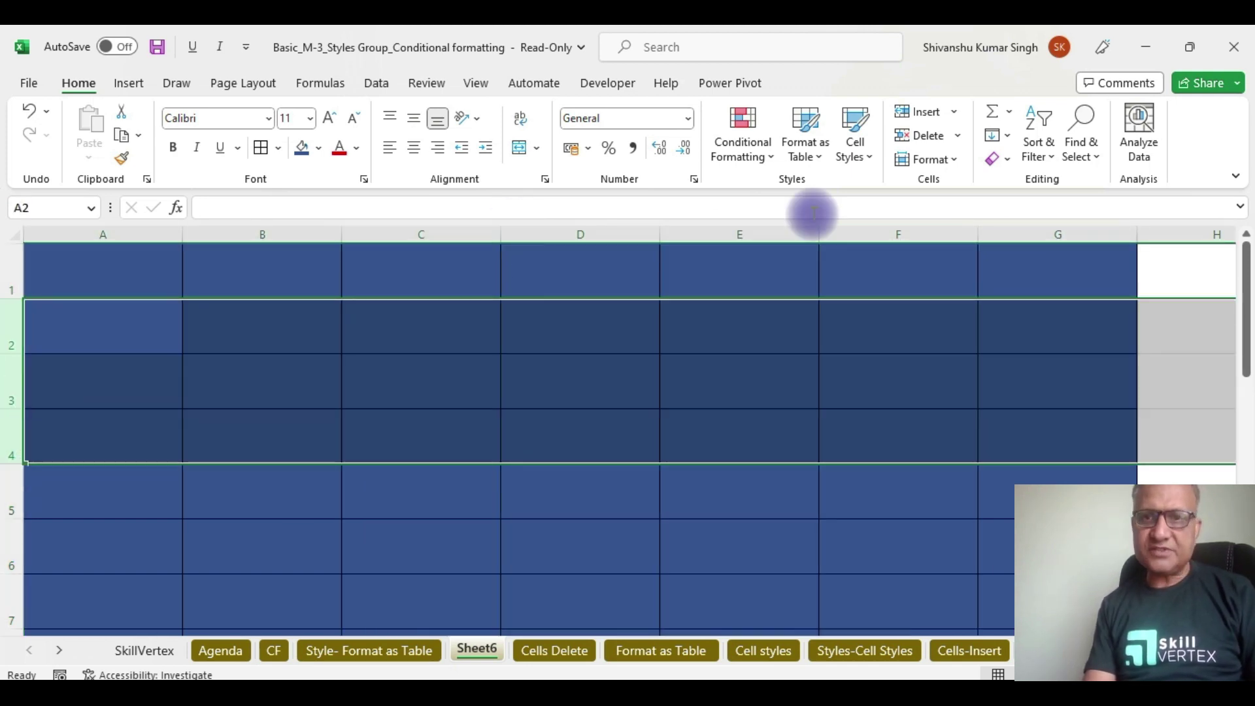
pyautogui.click(949, 161)
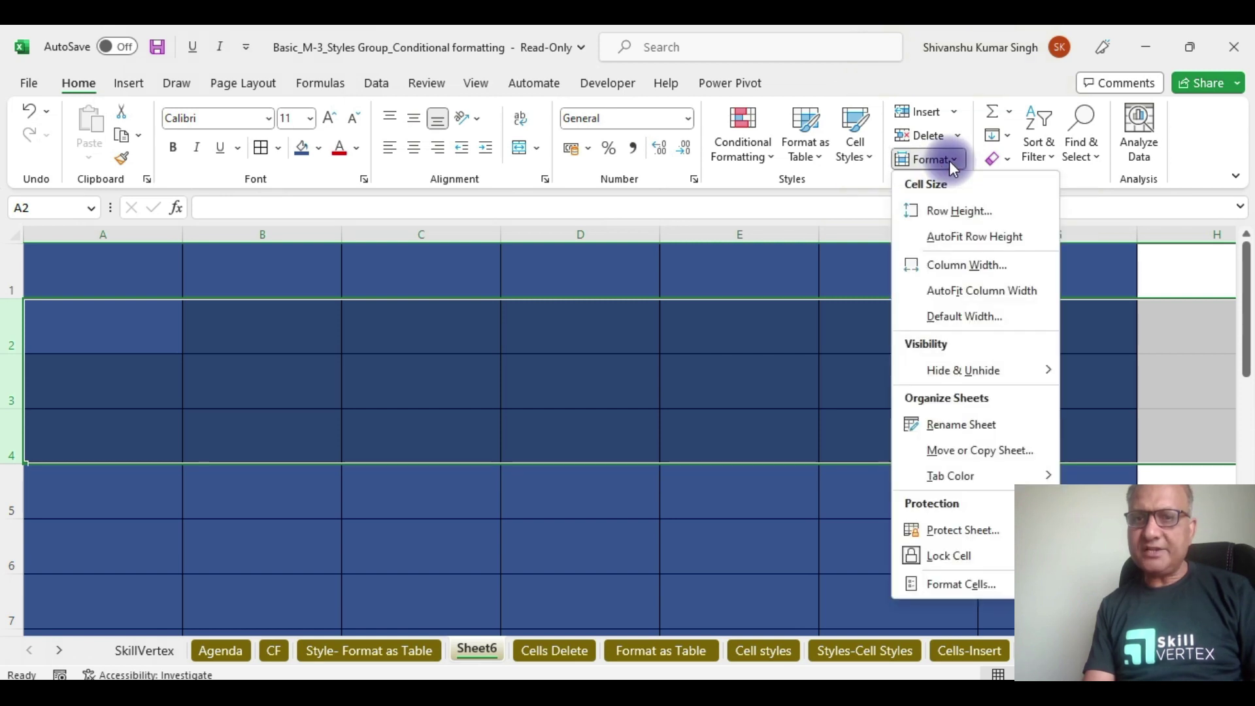
pyautogui.moveTo(970, 379)
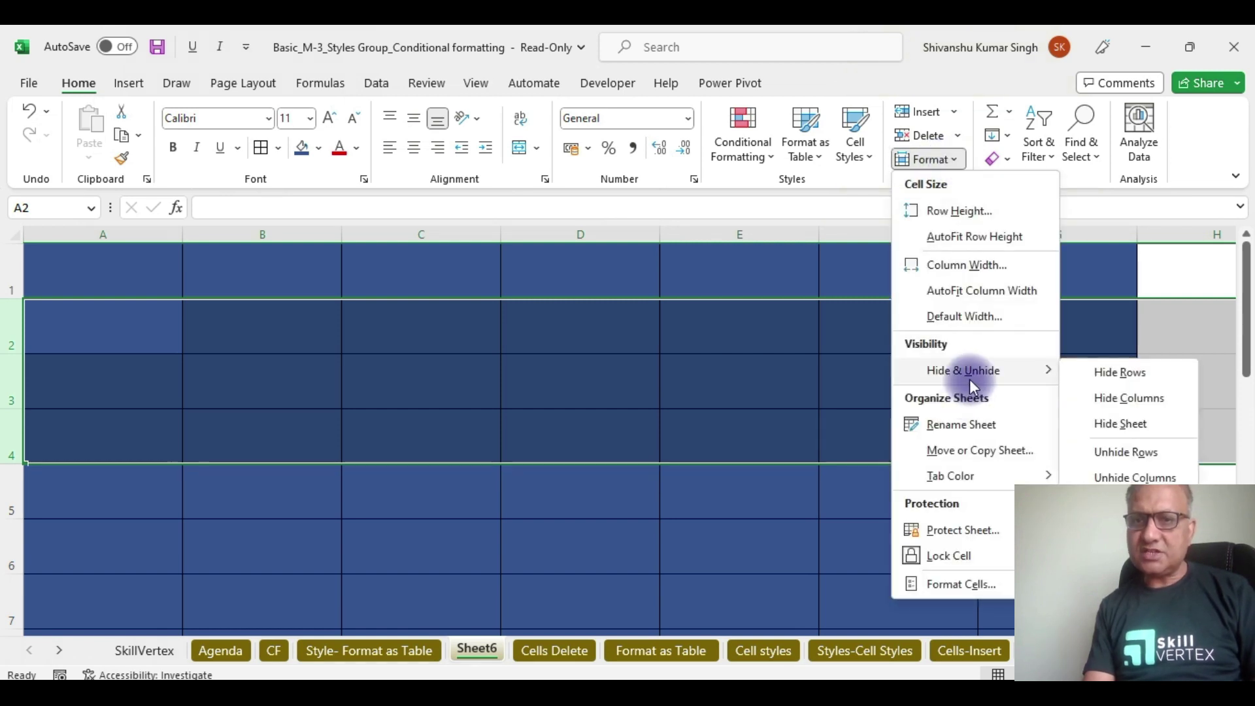
pyautogui.click(1142, 374)
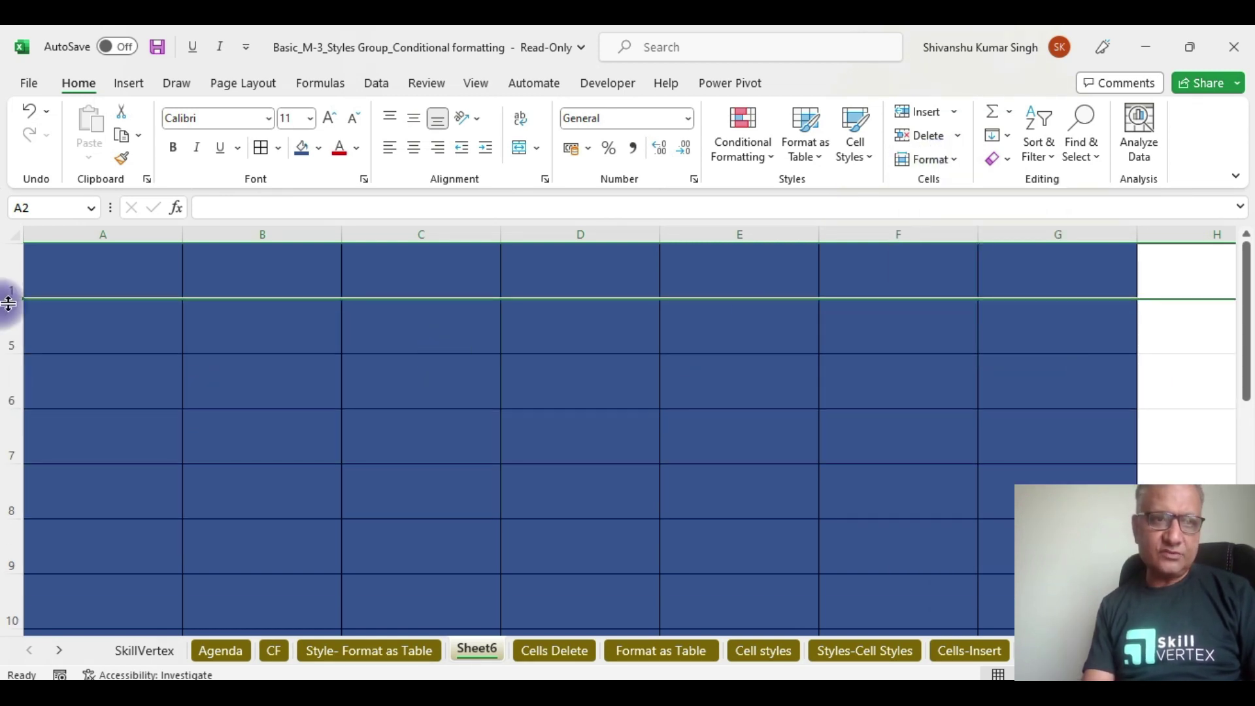
# Step: Unhide the hidden rows between rows 1 and 5
pyautogui.click(13, 338)
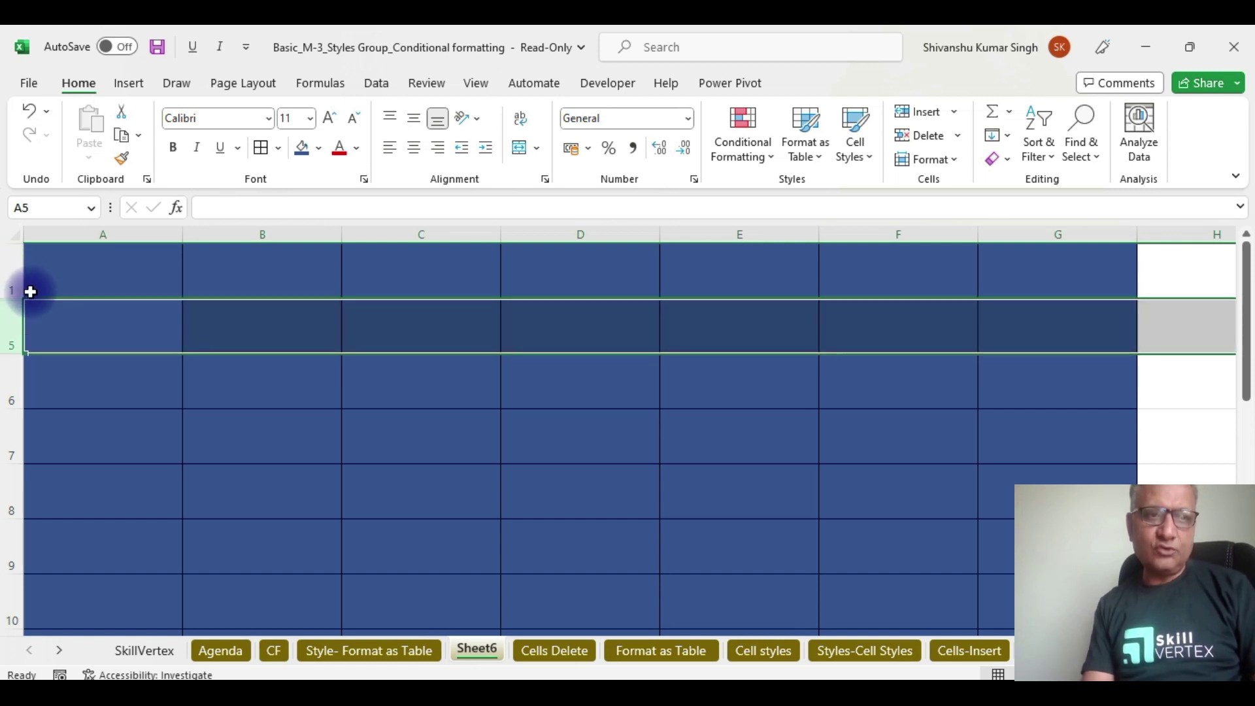
pyautogui.moveTo(25, 272); pyautogui.dragTo(11, 359)
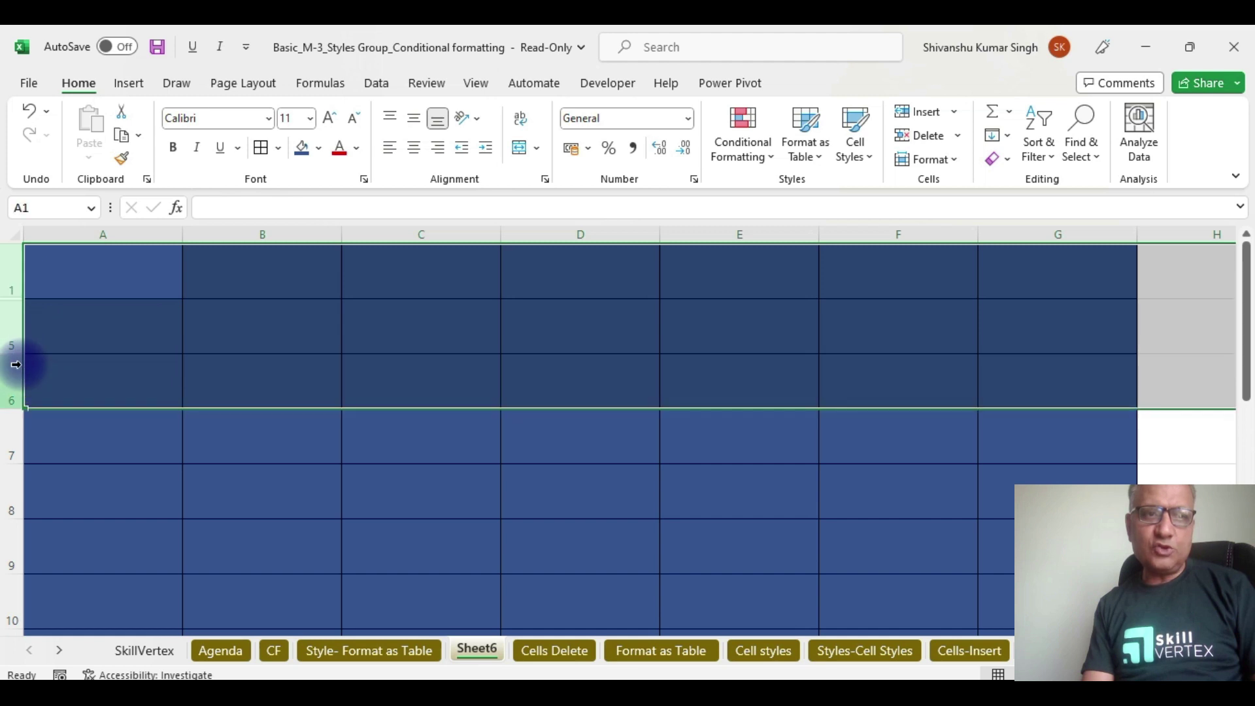
pyautogui.click(956, 157)
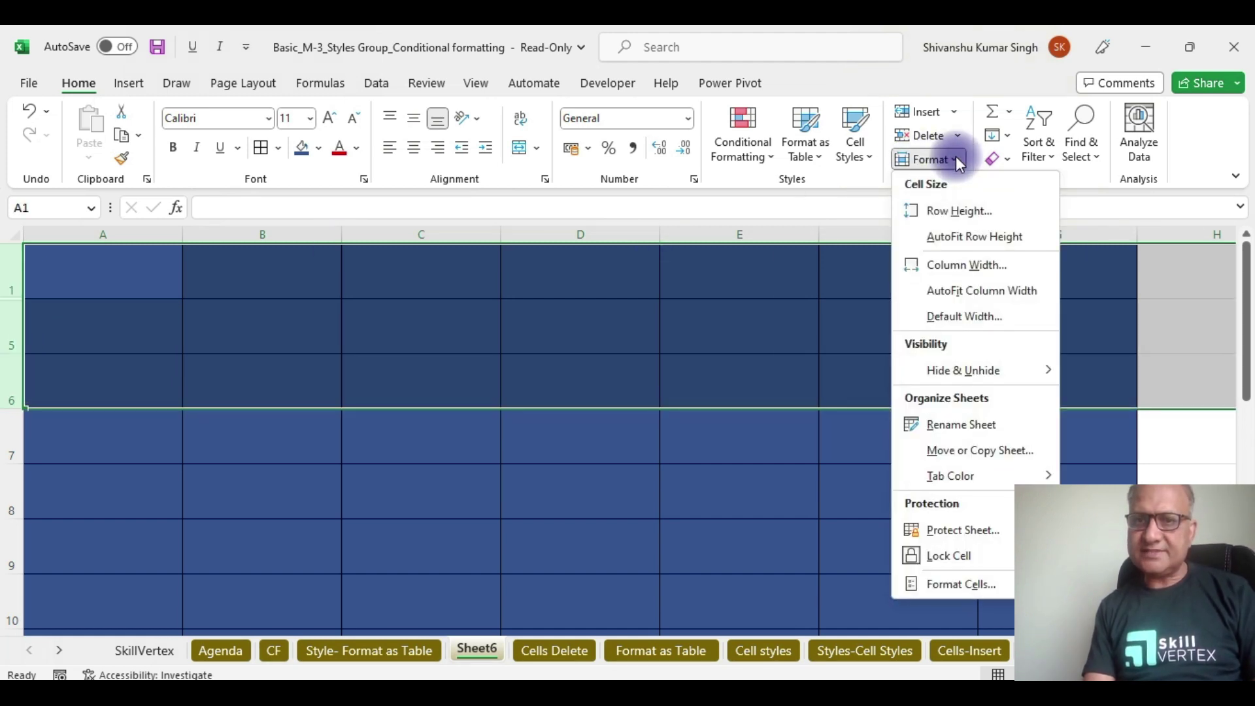
pyautogui.moveTo(949, 371)
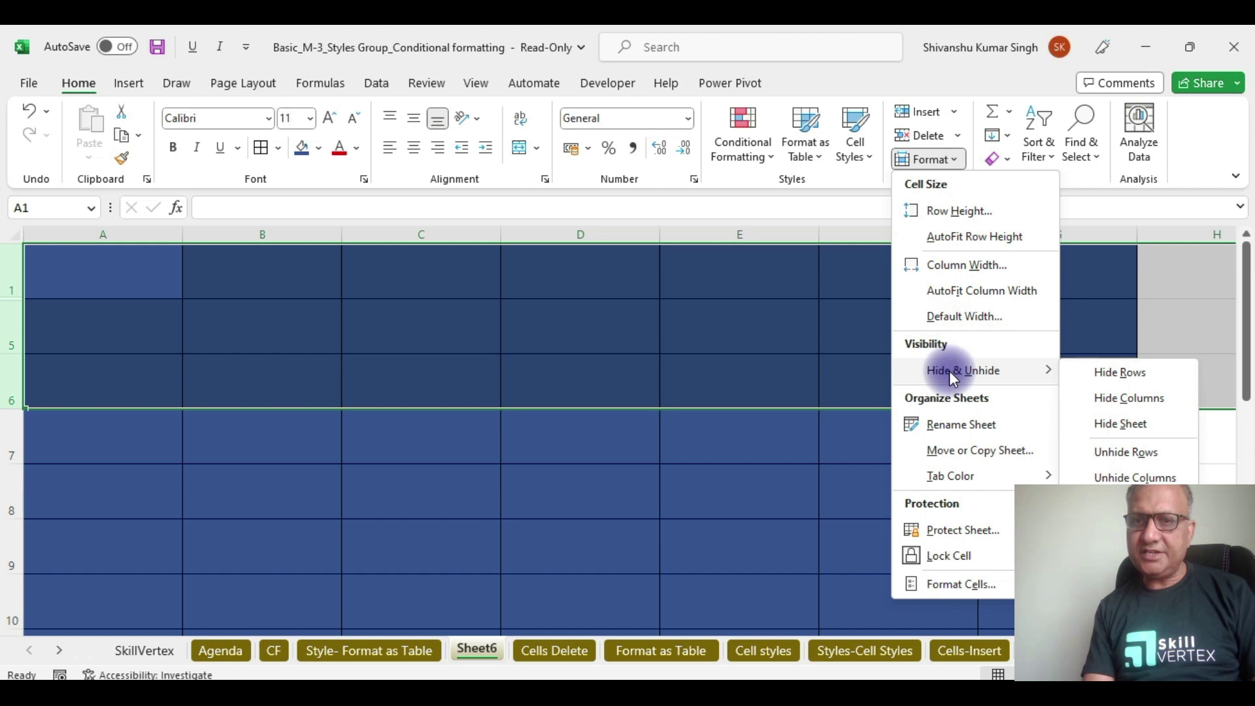
pyautogui.click(1156, 457)
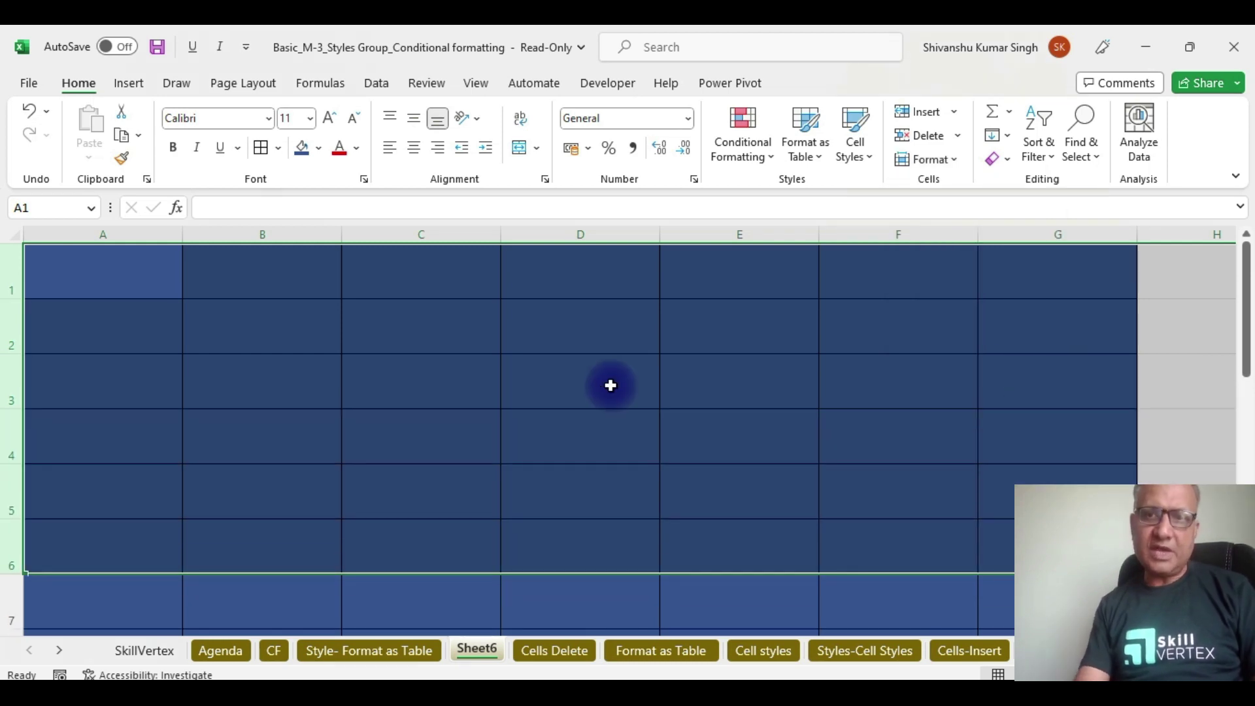
# Step: Hide the worksheet Sheet6 from the workbook
pyautogui.click(958, 158)
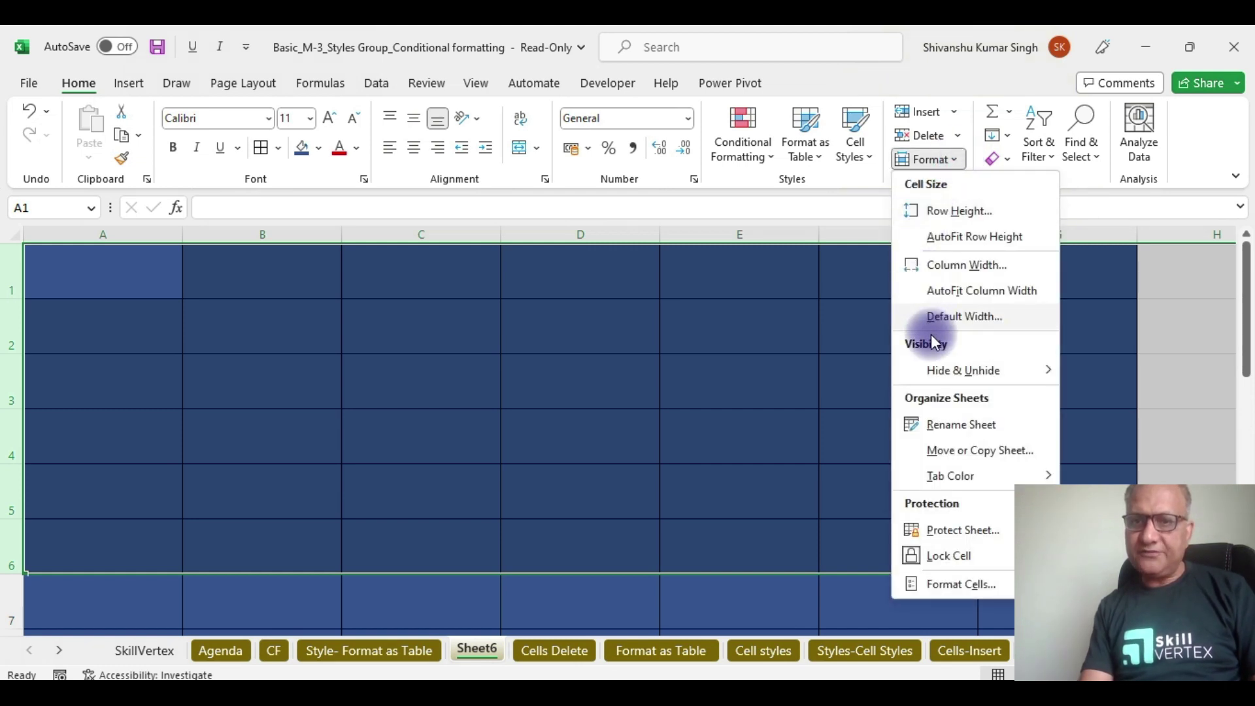
pyautogui.moveTo(981, 372)
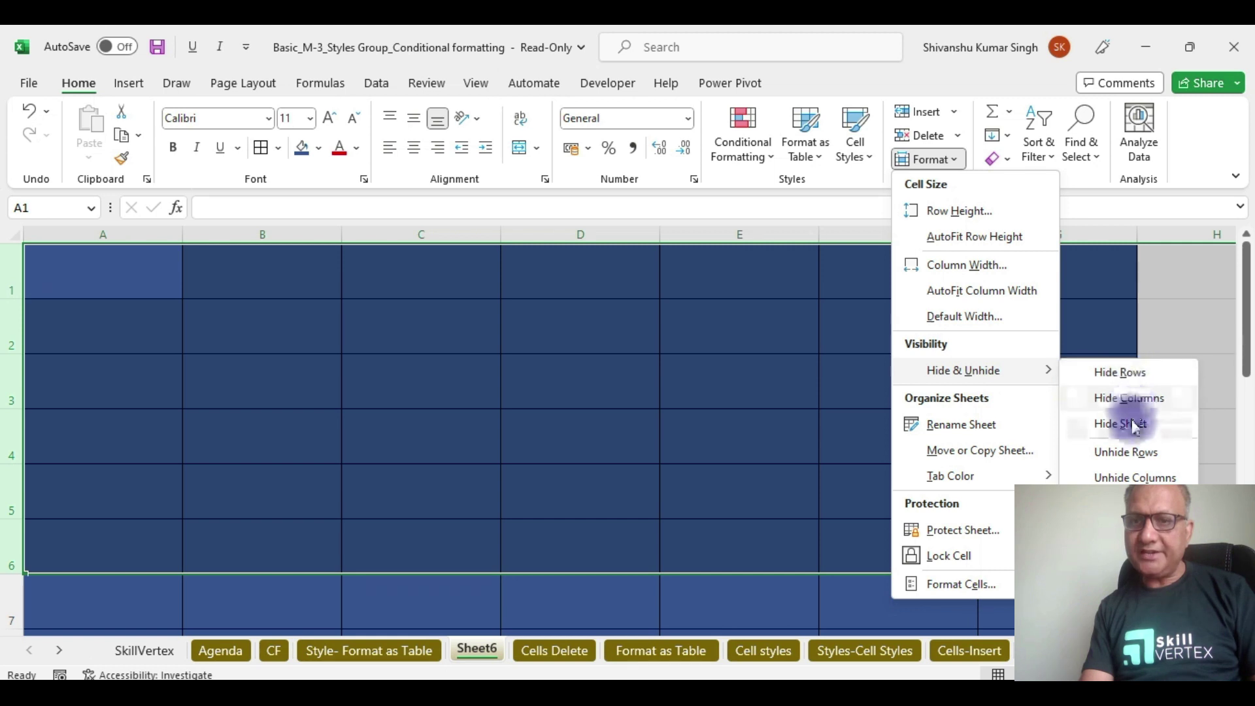
pyautogui.click(472, 642)
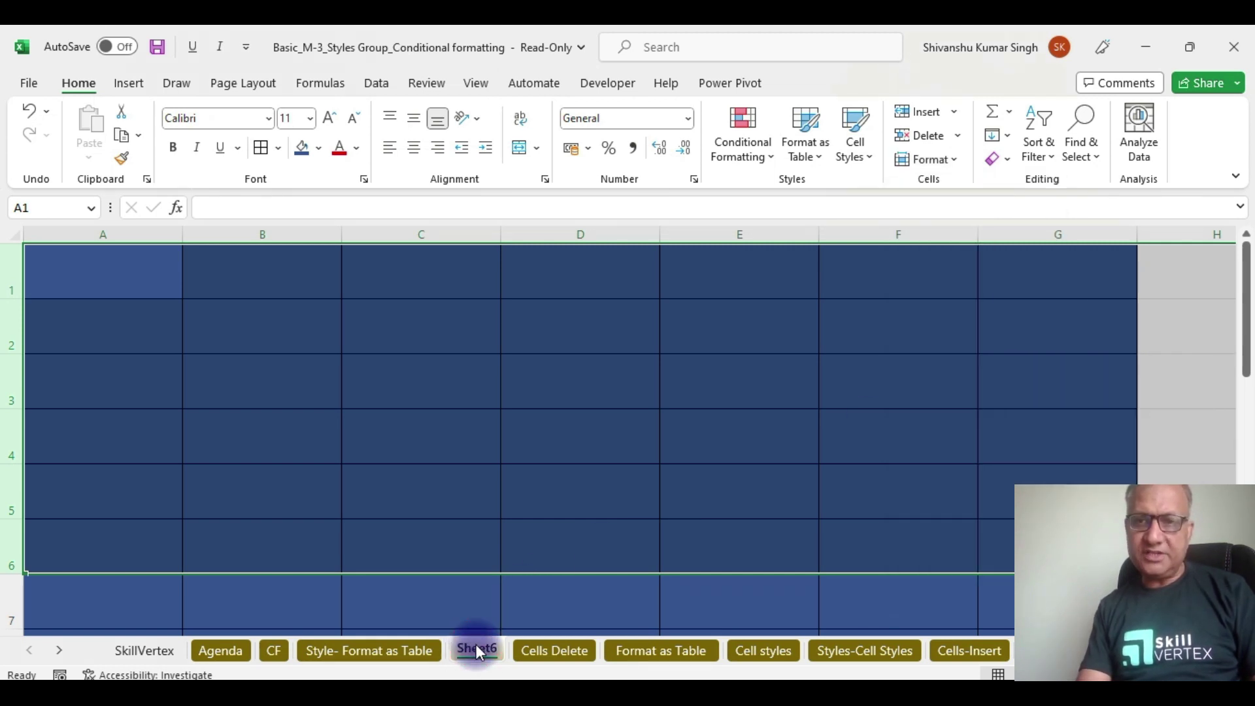
pyautogui.click(959, 163)
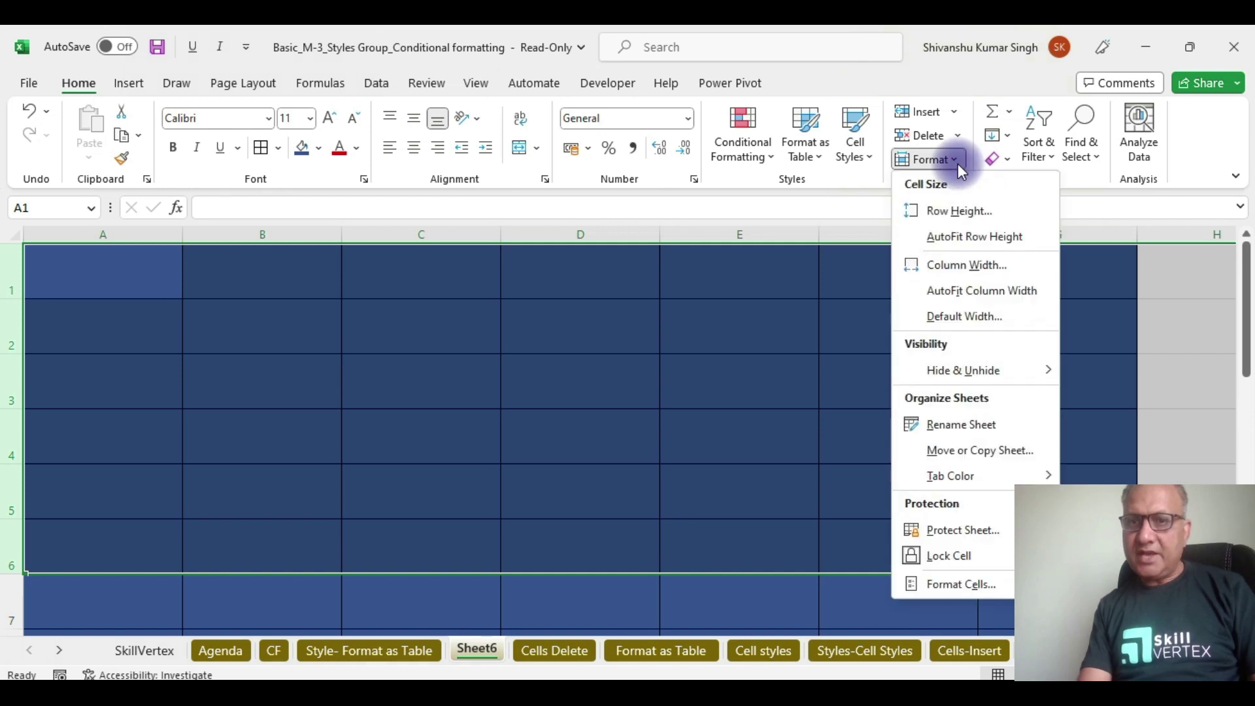
pyautogui.moveTo(965, 373)
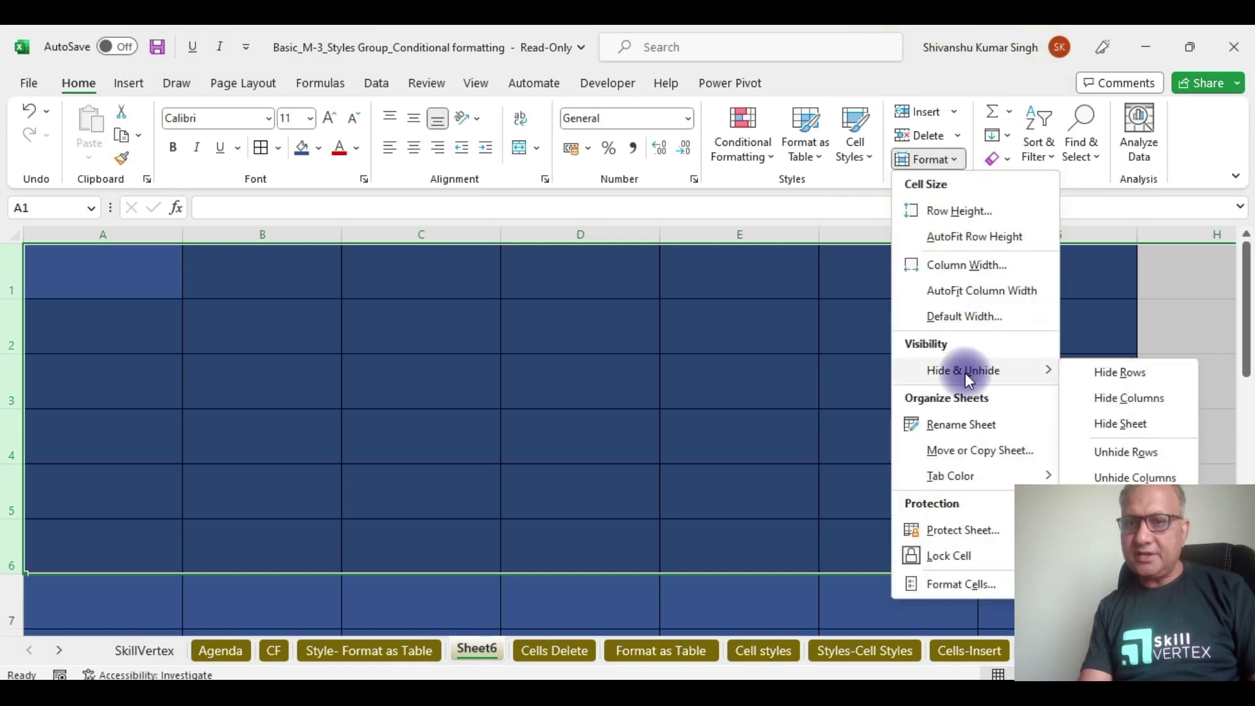
pyautogui.click(1124, 424)
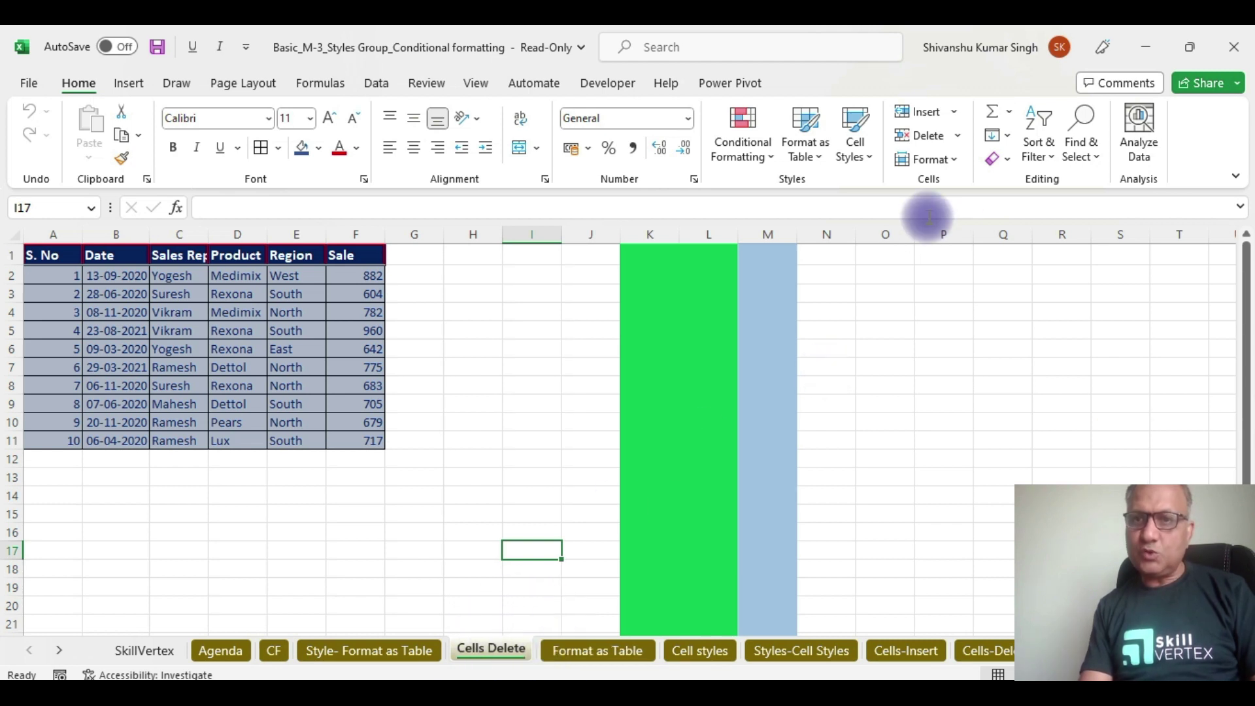
# Step: Unhide Sheet6 from the list of hidden sheets
pyautogui.click(955, 160)
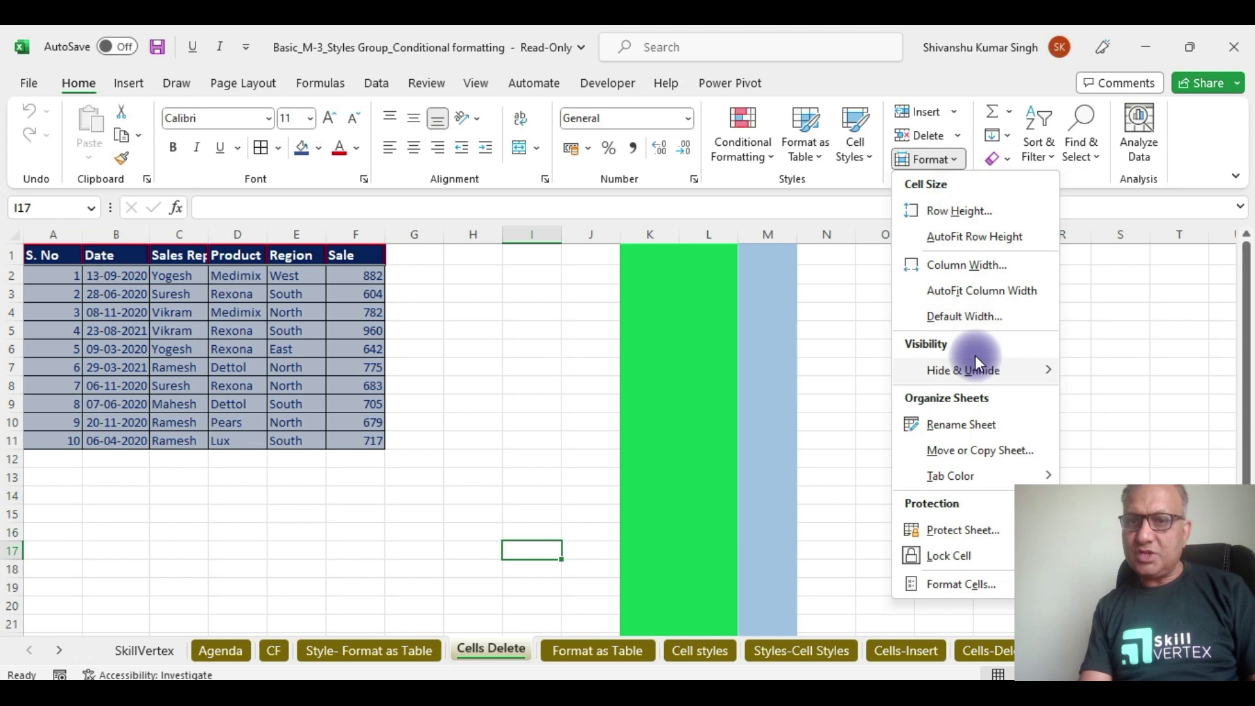
pyautogui.moveTo(975, 367)
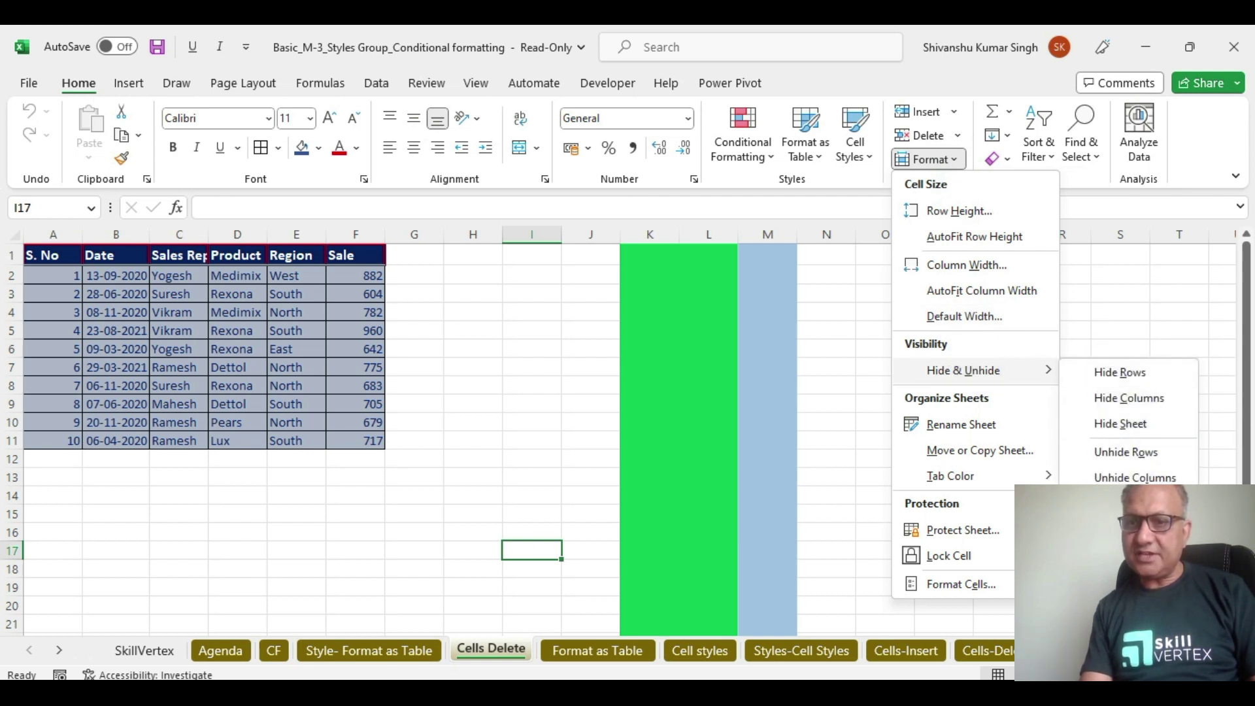
pyautogui.click(1135, 504)
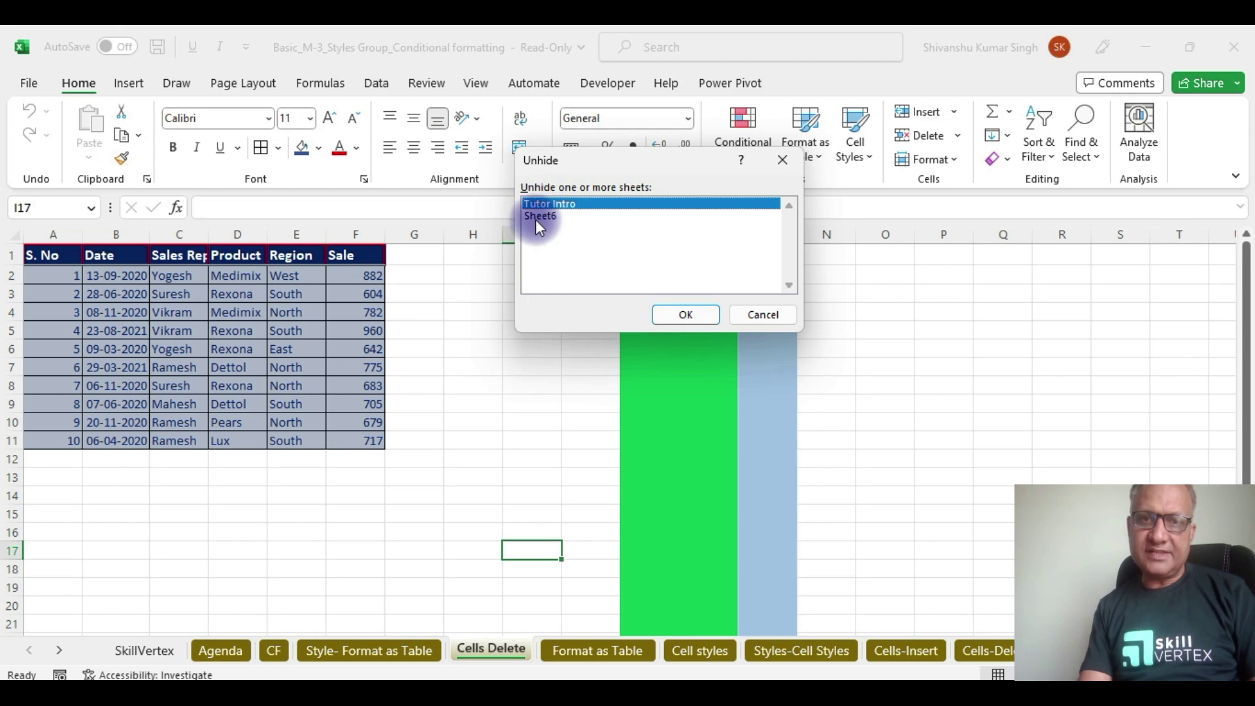
pyautogui.click(537, 219)
pyautogui.click(683, 312)
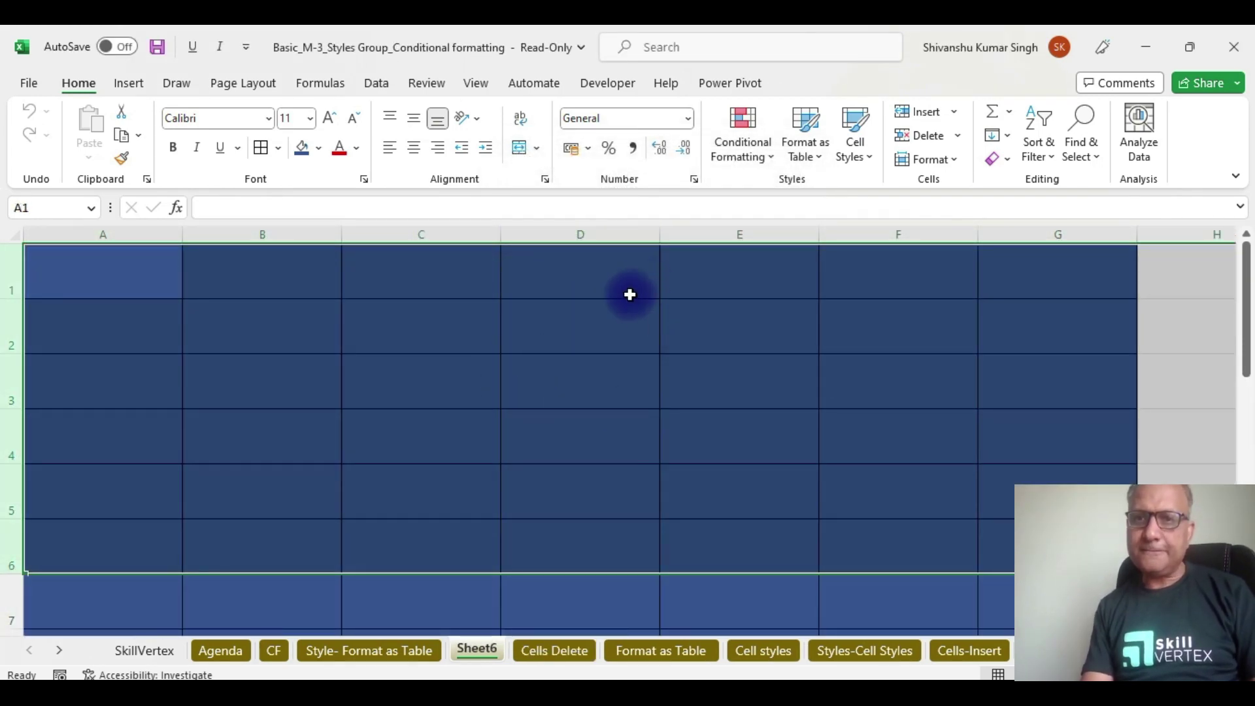
# Step: Rename the worksheet Sheet6 as "Renamed Sheet"
pyautogui.click(956, 158)
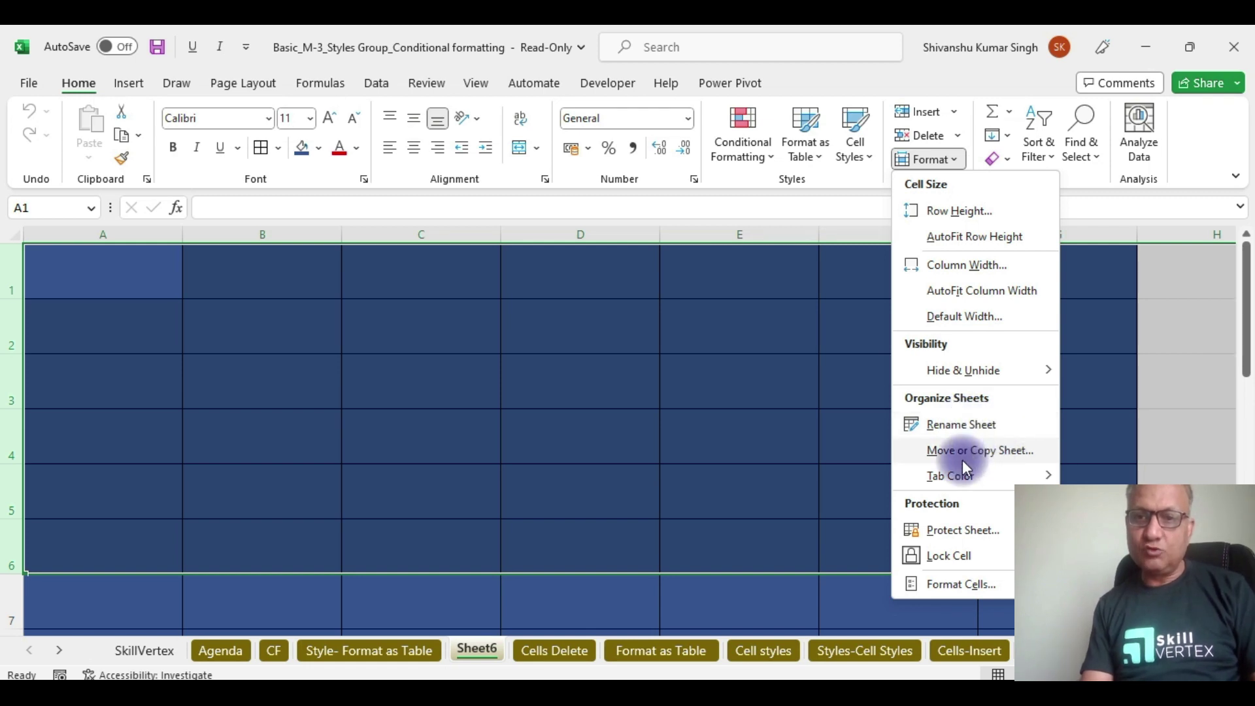
pyautogui.moveTo(1020, 470)
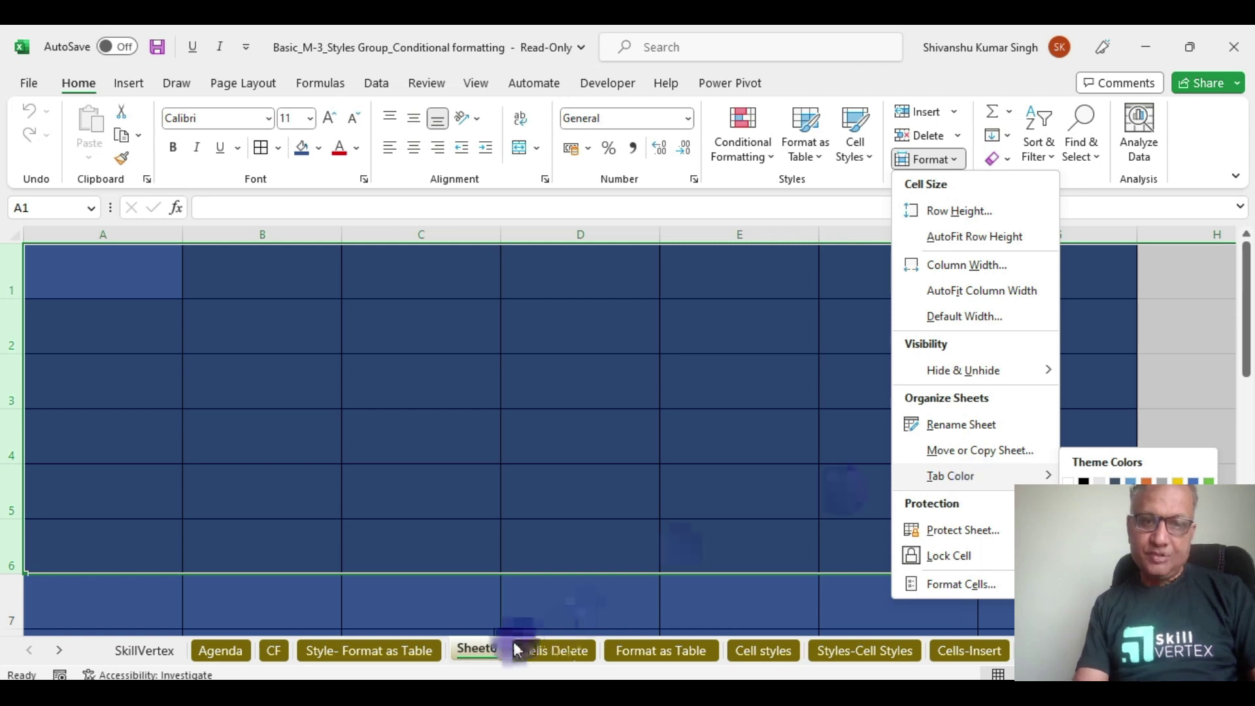
pyautogui.click(487, 648)
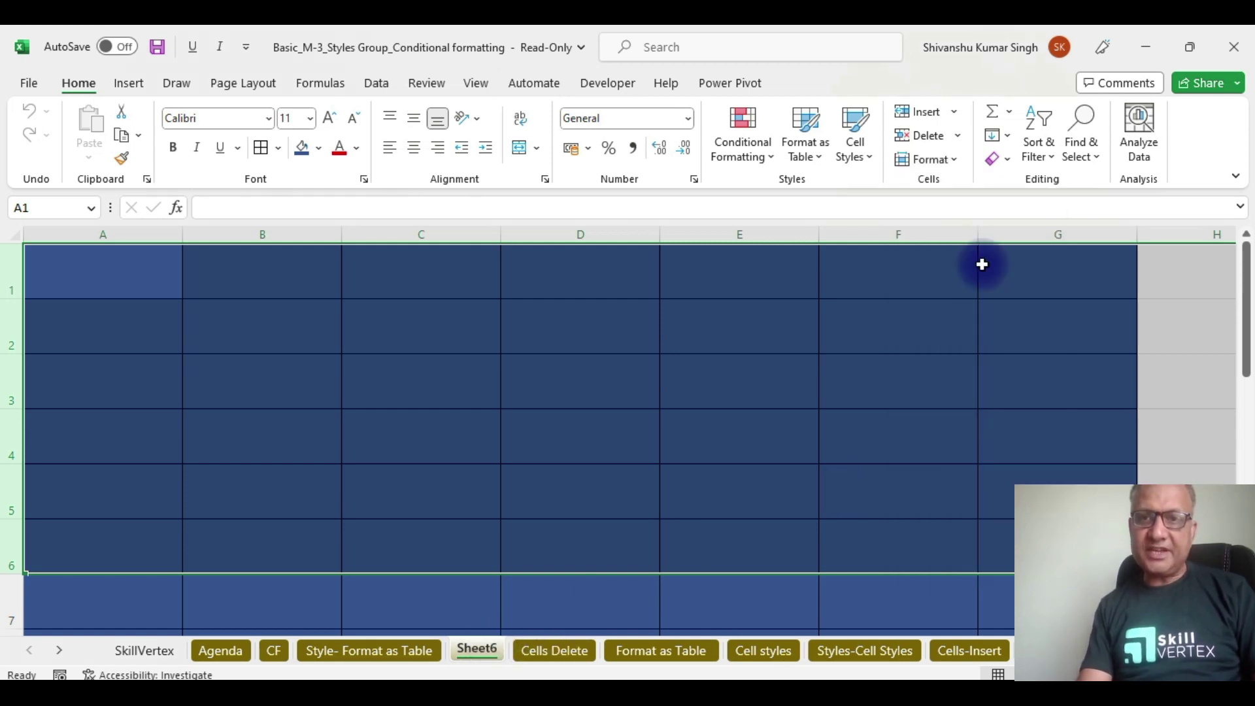
pyautogui.click(954, 158)
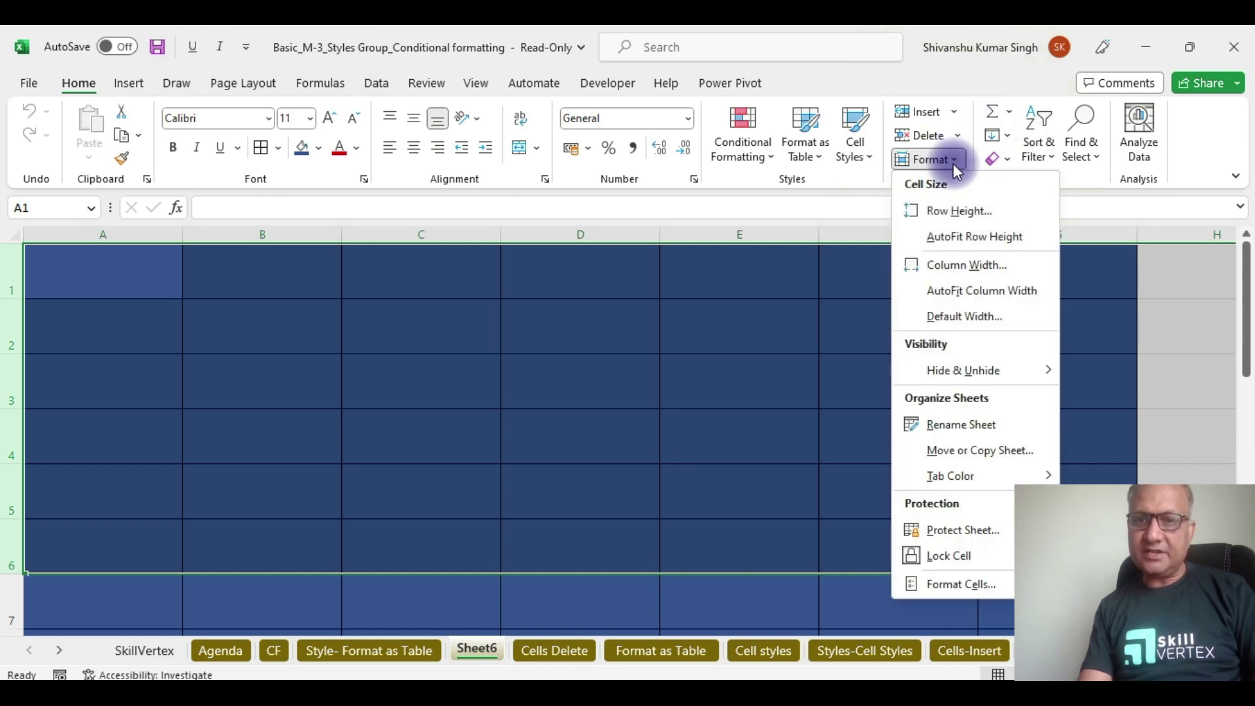
pyautogui.click(961, 425)
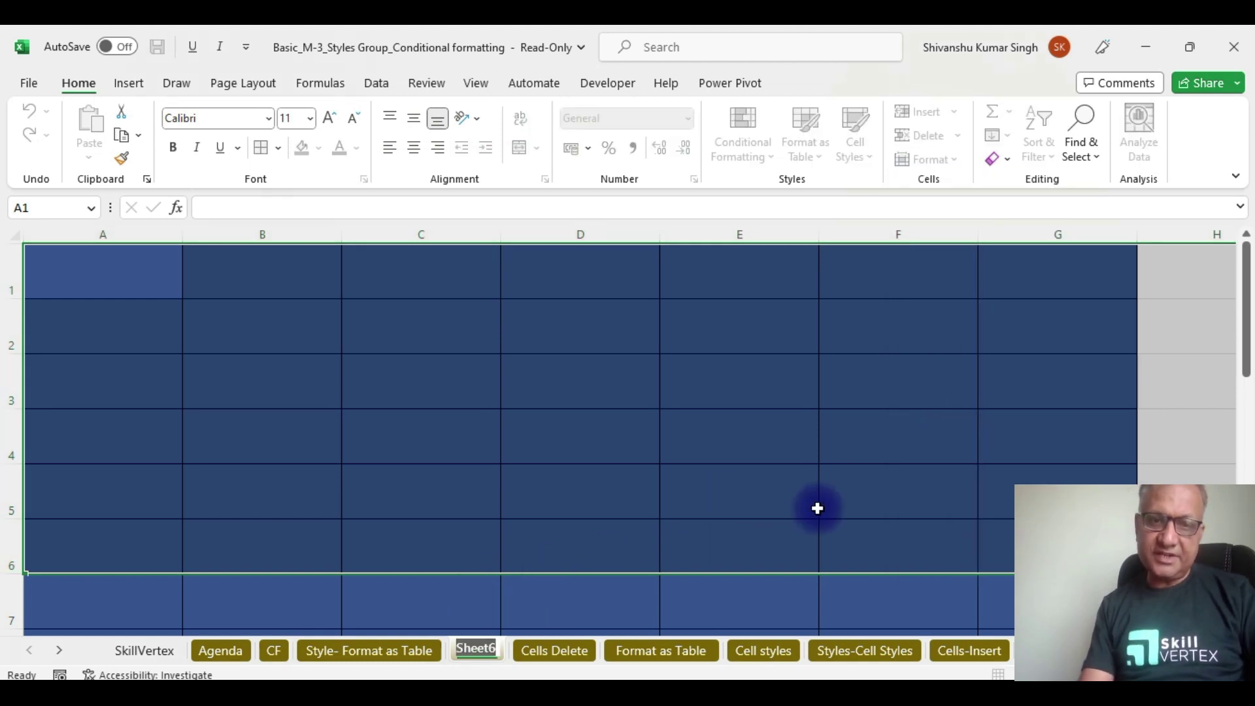
pyautogui.write('Re')
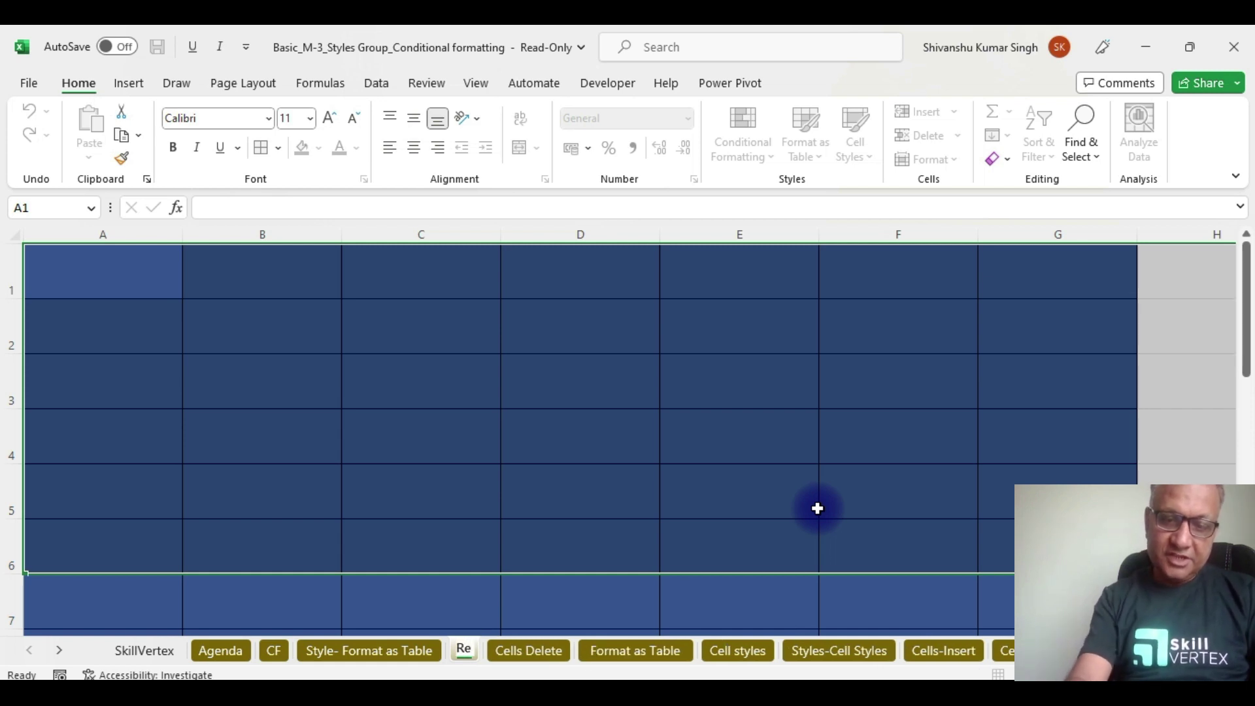
pyautogui.write('named S')
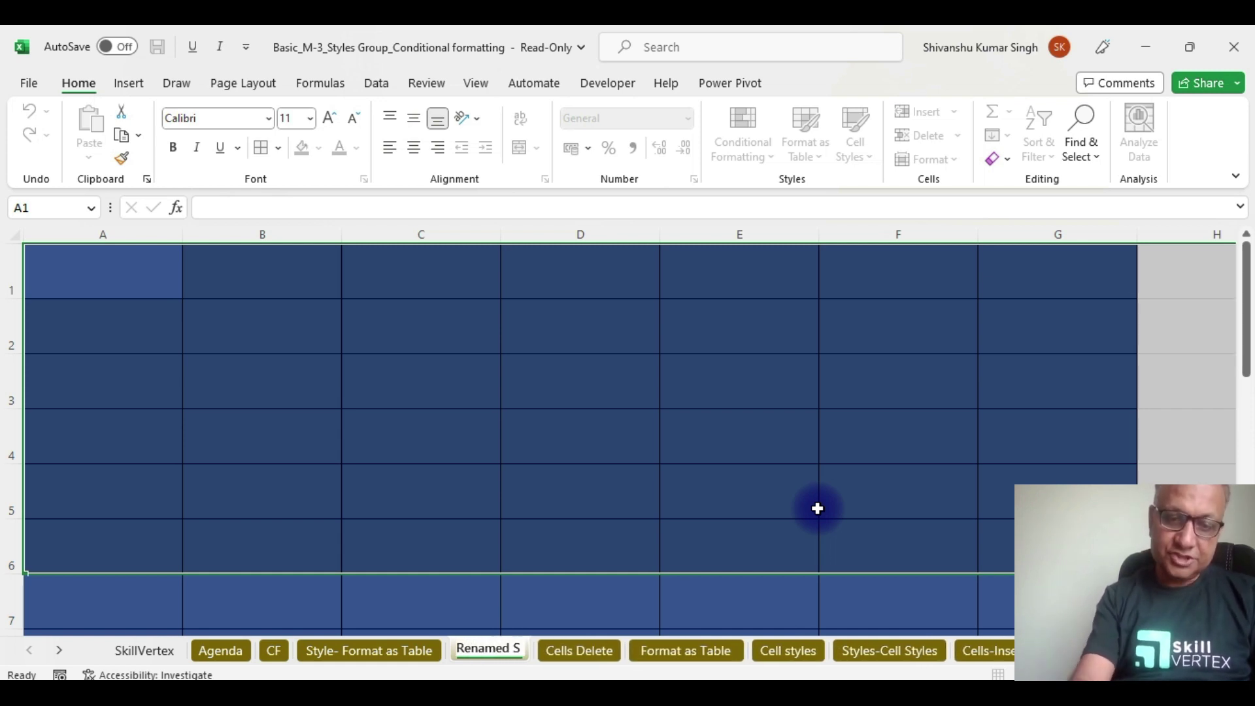
pyautogui.write('heet')
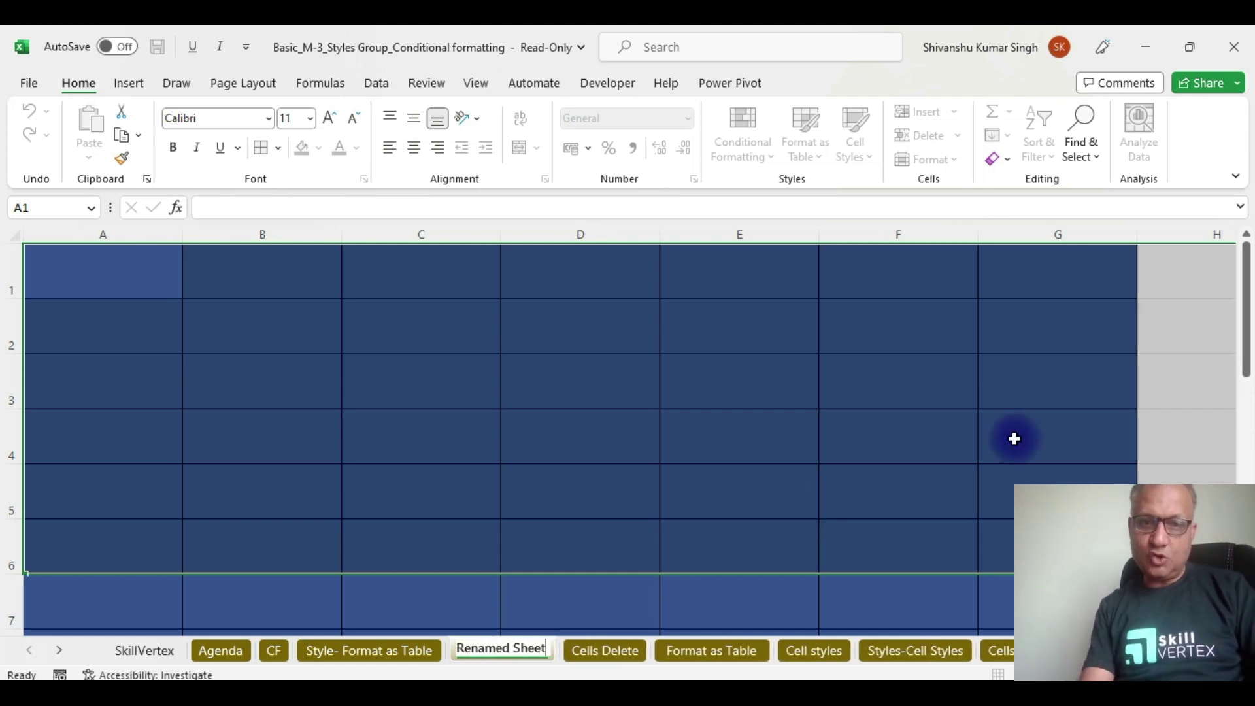
pyautogui.click(602, 605)
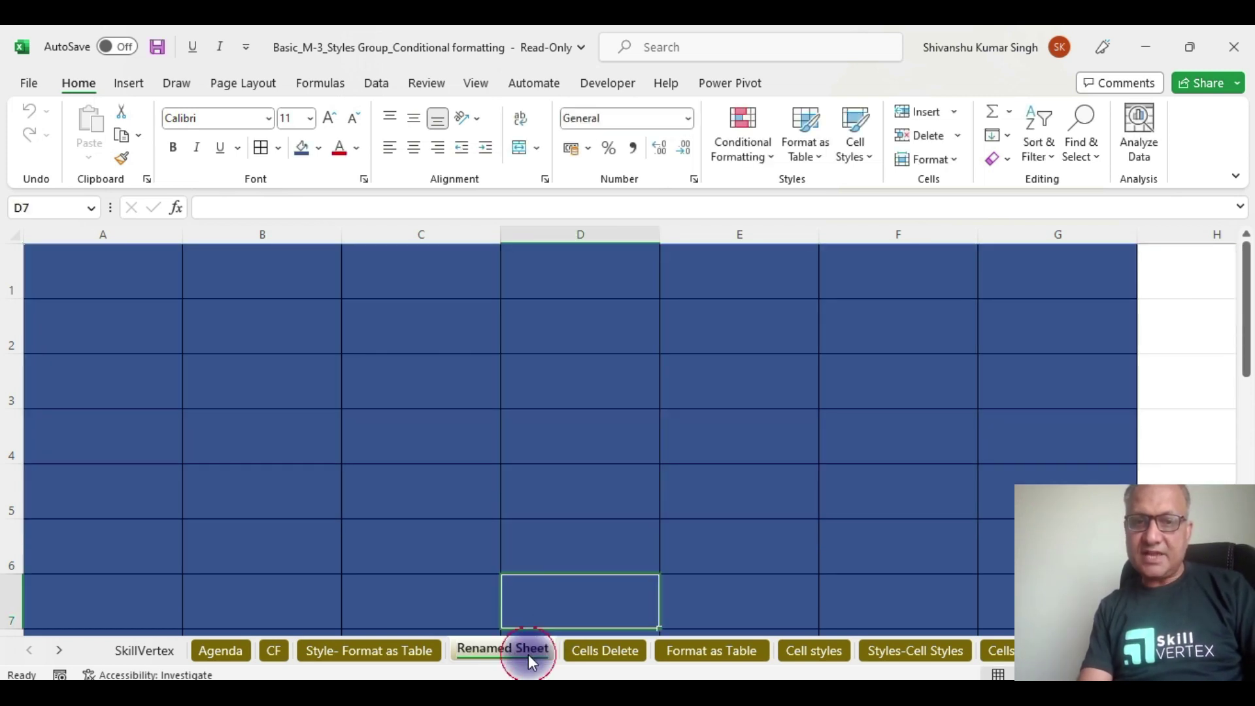
# Step: Create a copy of Renamed Sheet in the workbook Adv Excel Session-1_Spreadsheet Navigation Shortcuts.xlsx, before the Tutor sheet
pyautogui.click(954, 160)
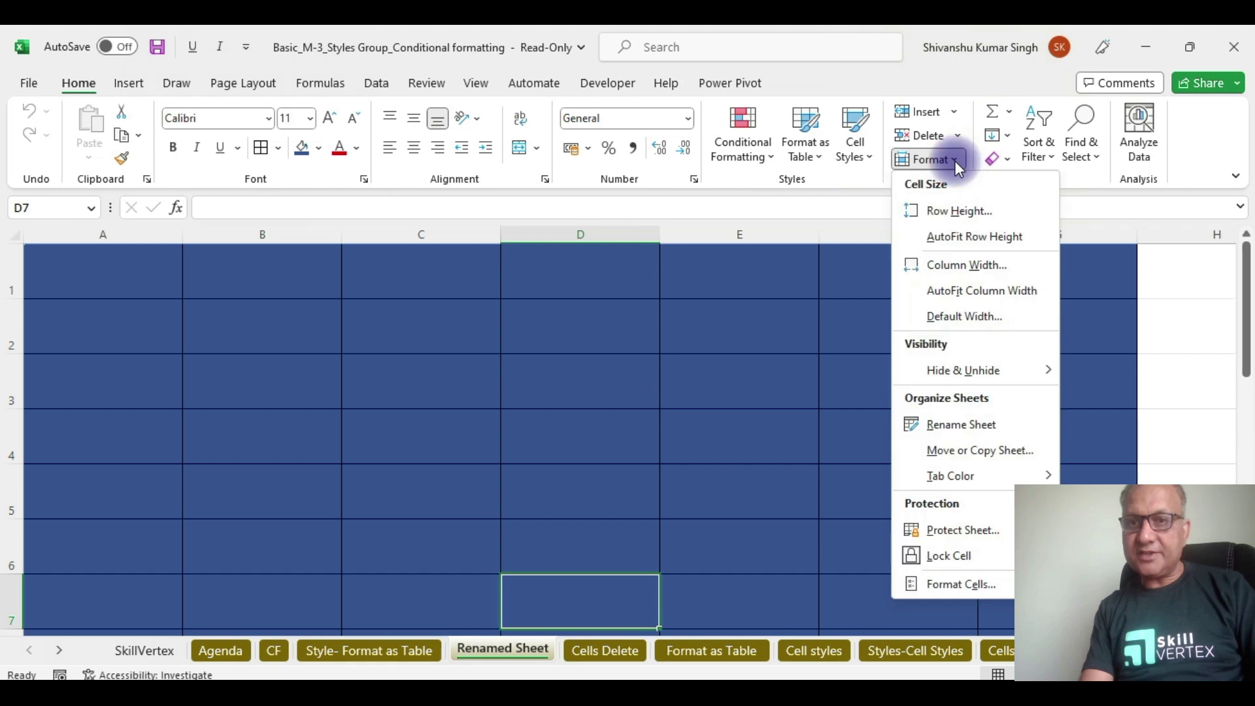
pyautogui.click(961, 451)
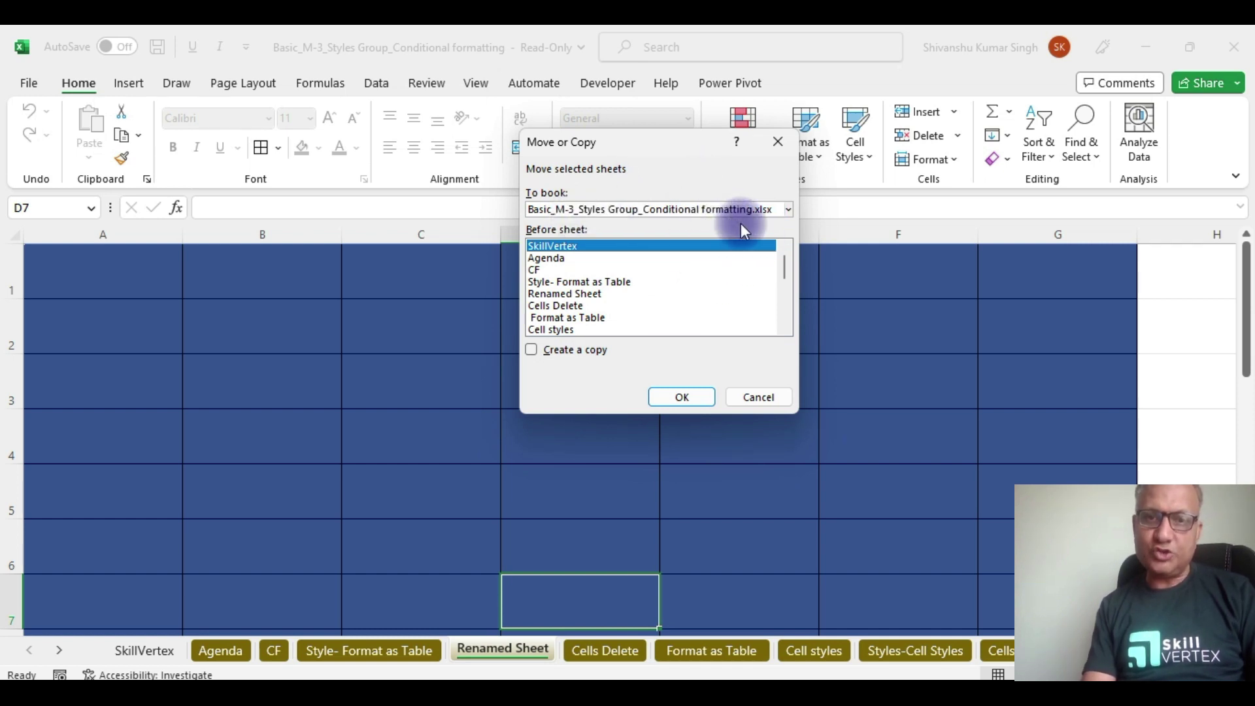
pyautogui.click(787, 207)
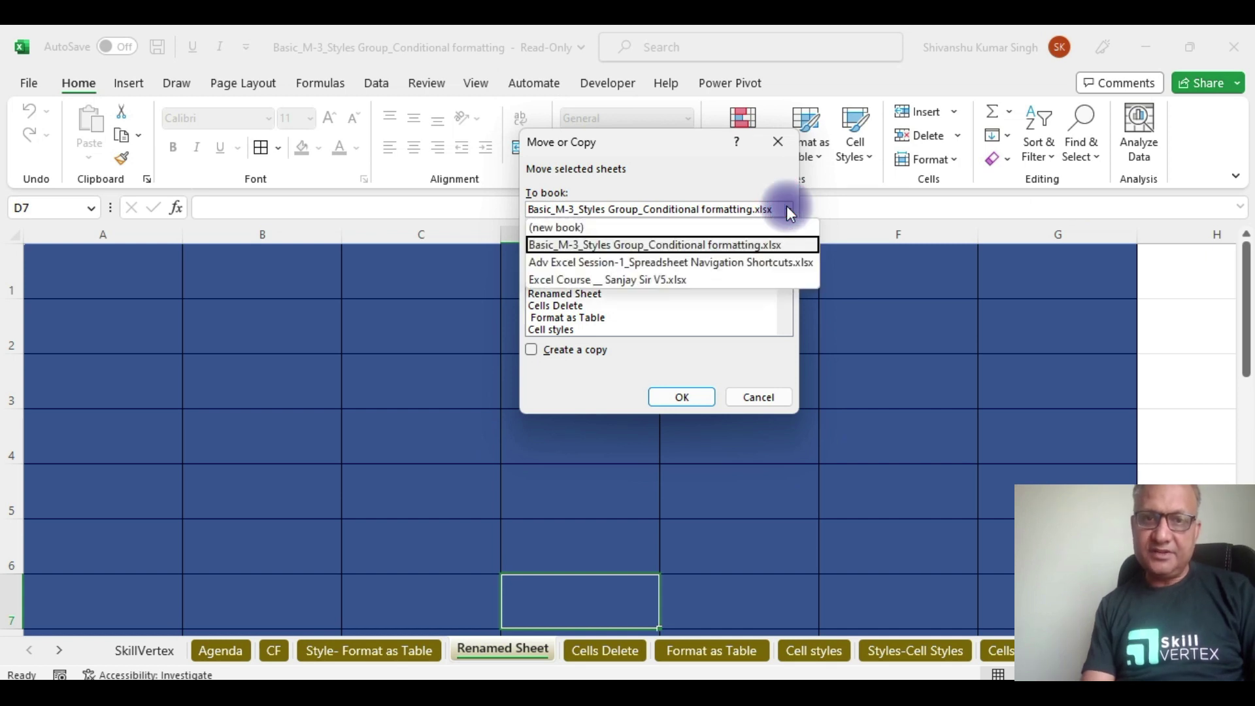
pyautogui.click(610, 261)
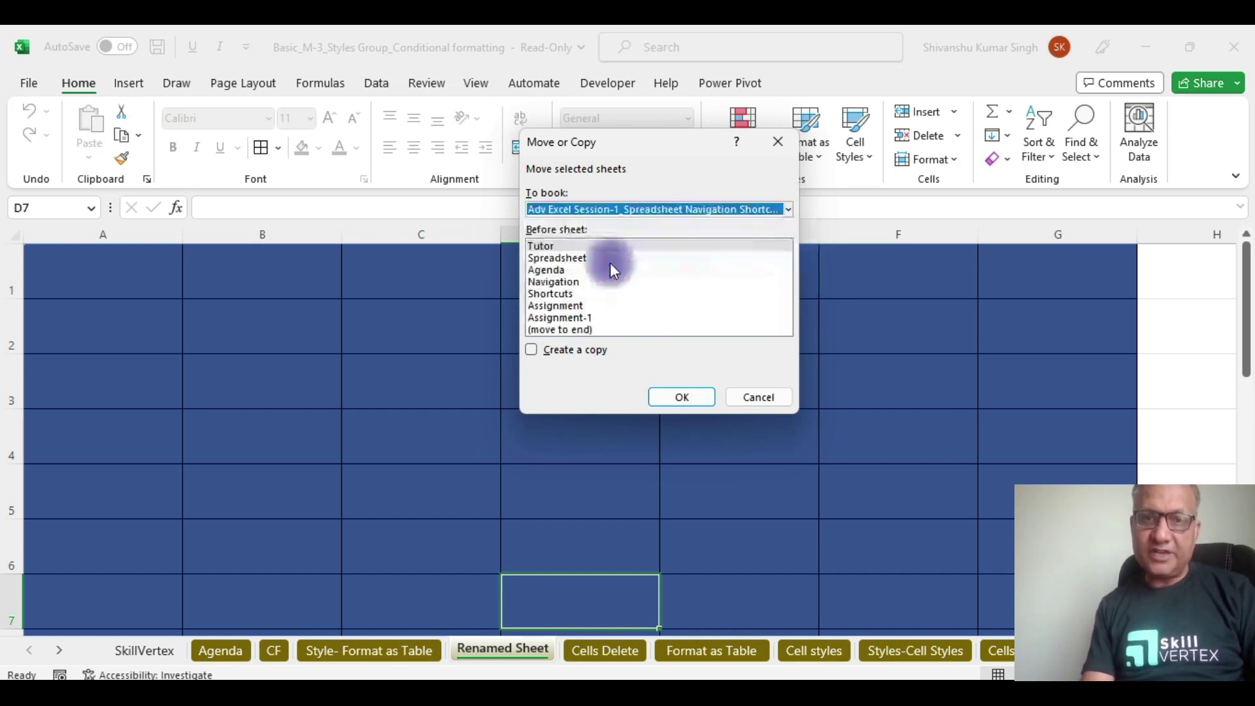
pyautogui.click(530, 350)
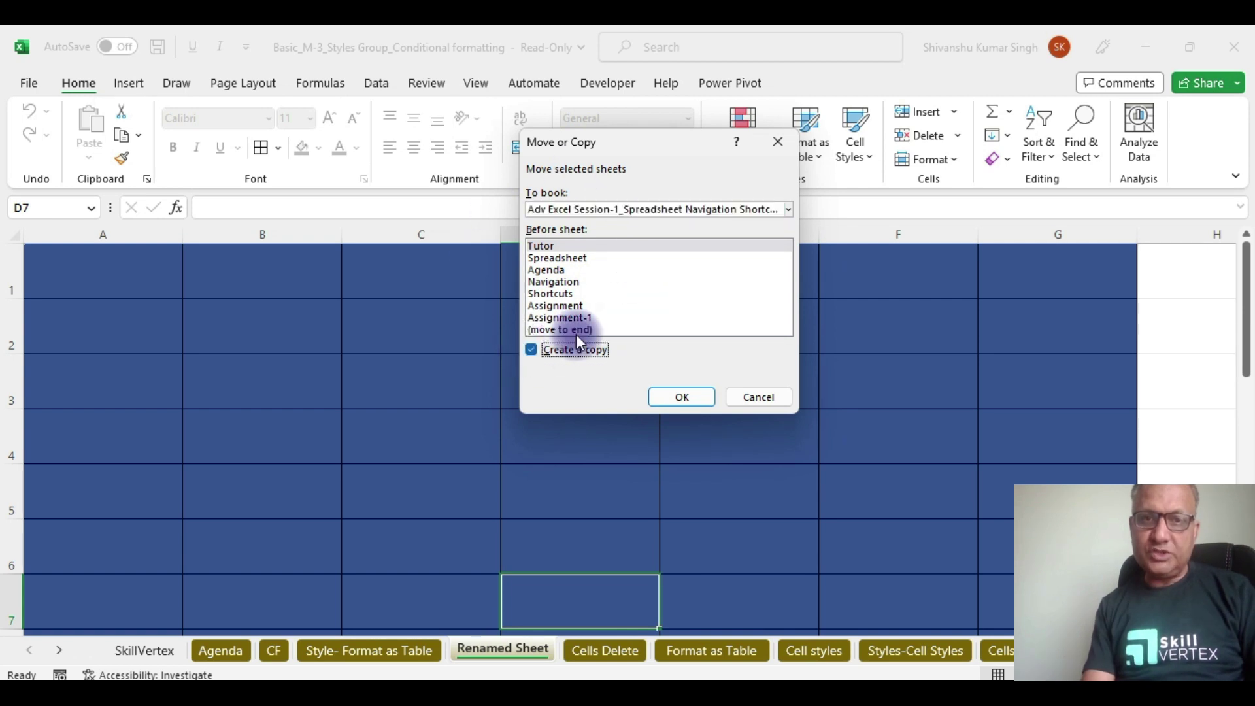
pyautogui.click(682, 398)
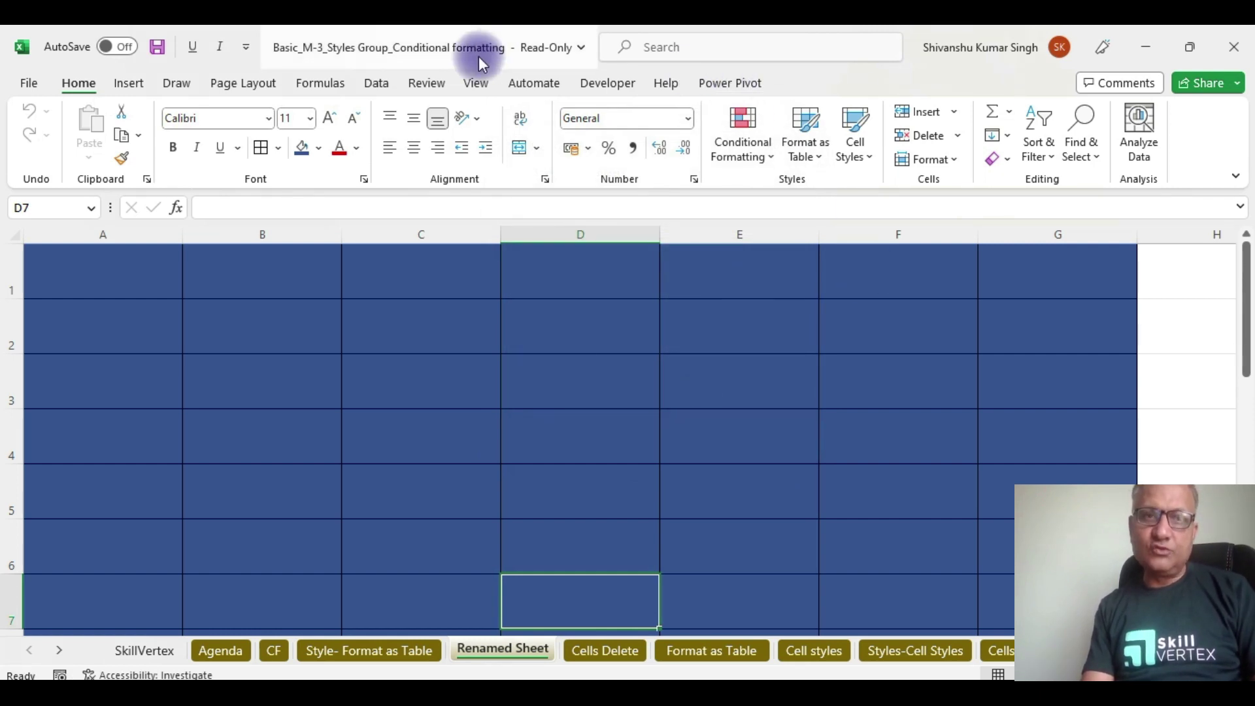
# Step: Switch to the Adv Excel Session-1_Spreadsheet Navigation Shortcuts workbook to check the copied Renamed Sheet
pyautogui.hotkey('ctrl', 'n')
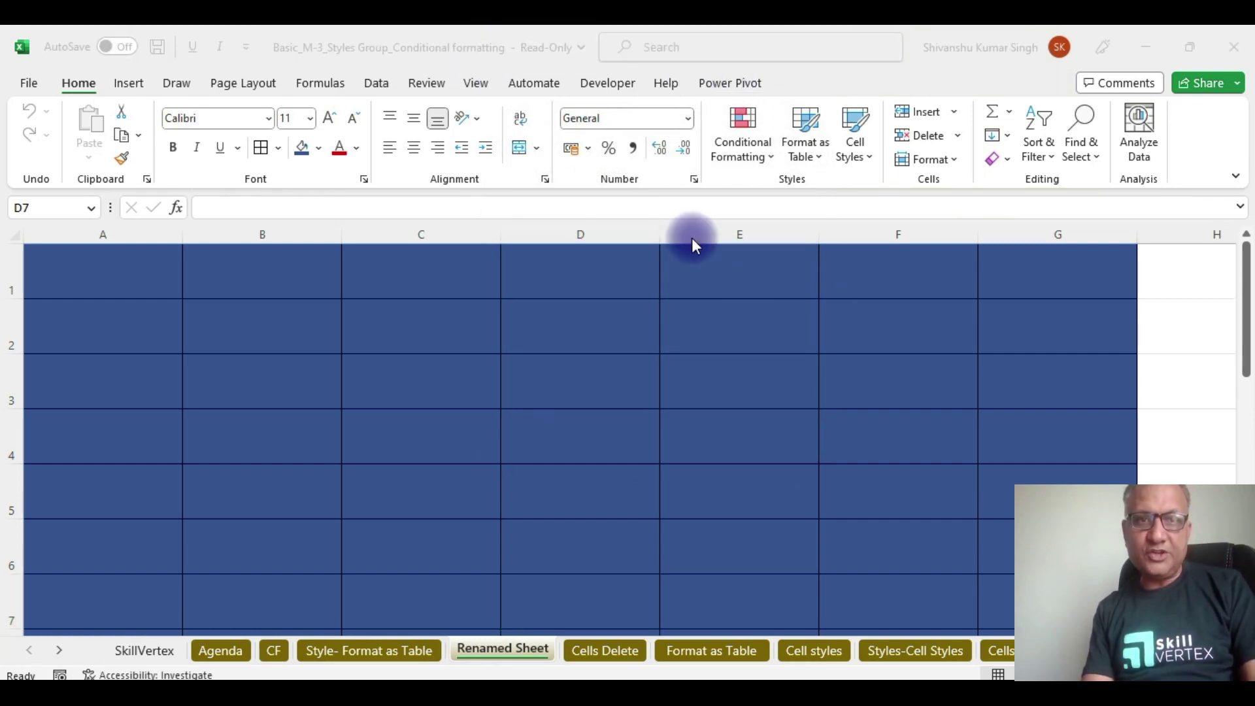
pyautogui.click(1013, 321)
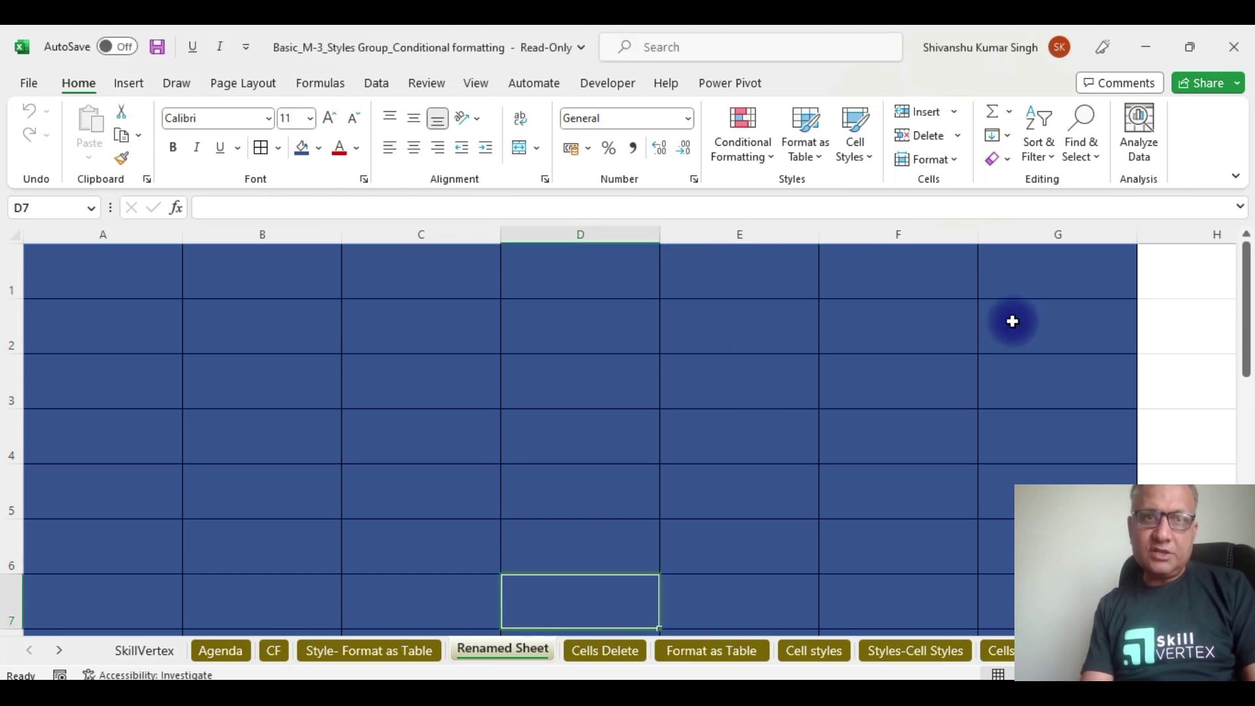
pyautogui.hotkey('alt', 'Tab')
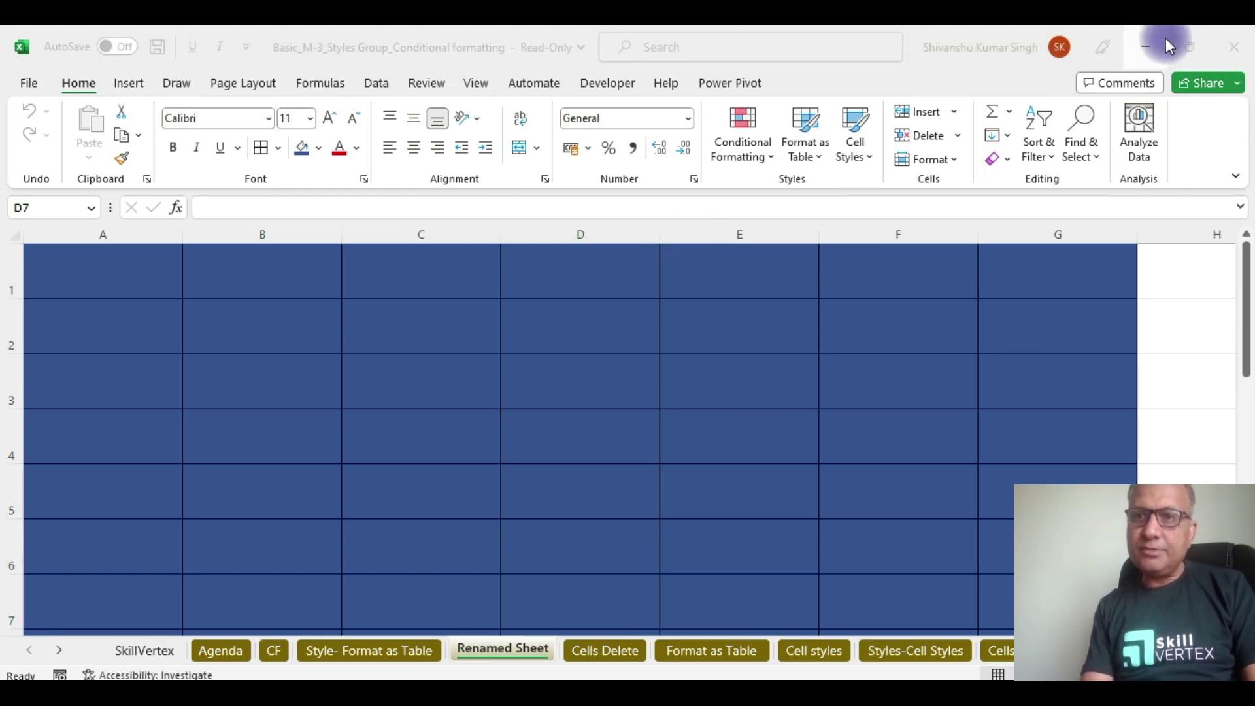
pyautogui.click(1139, 41)
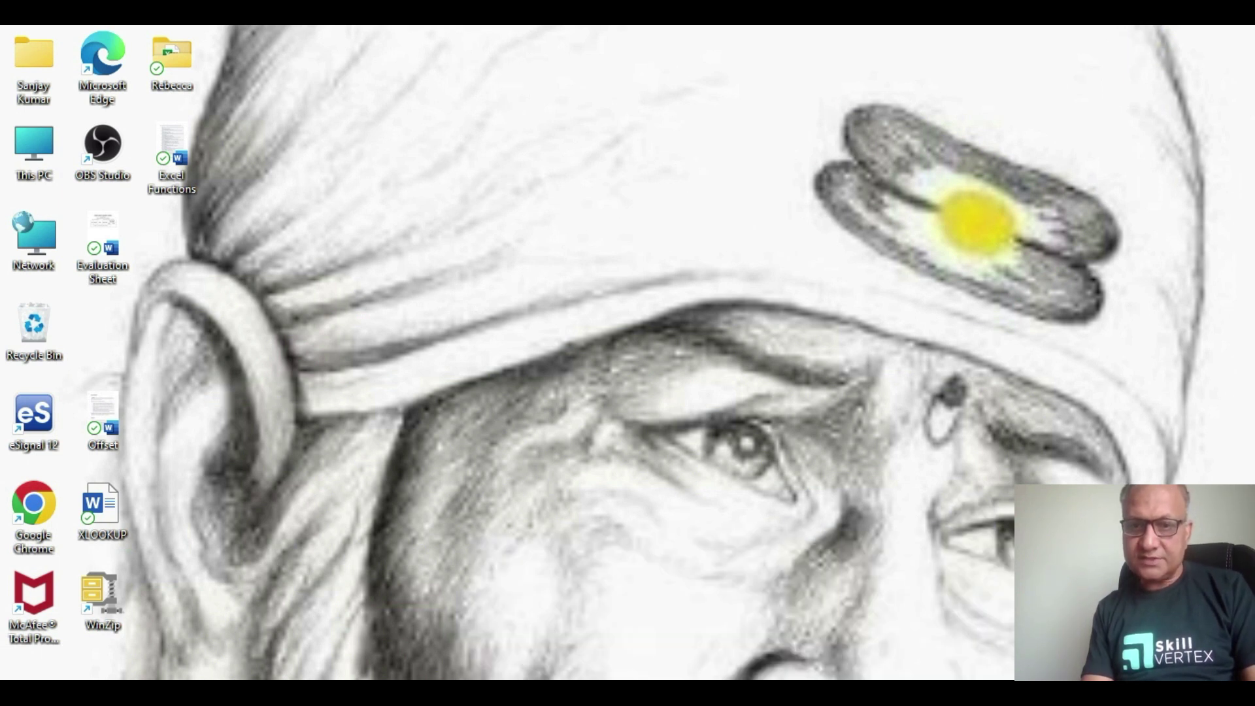
pyautogui.moveTo(778, 693)
pyautogui.click(602, 634)
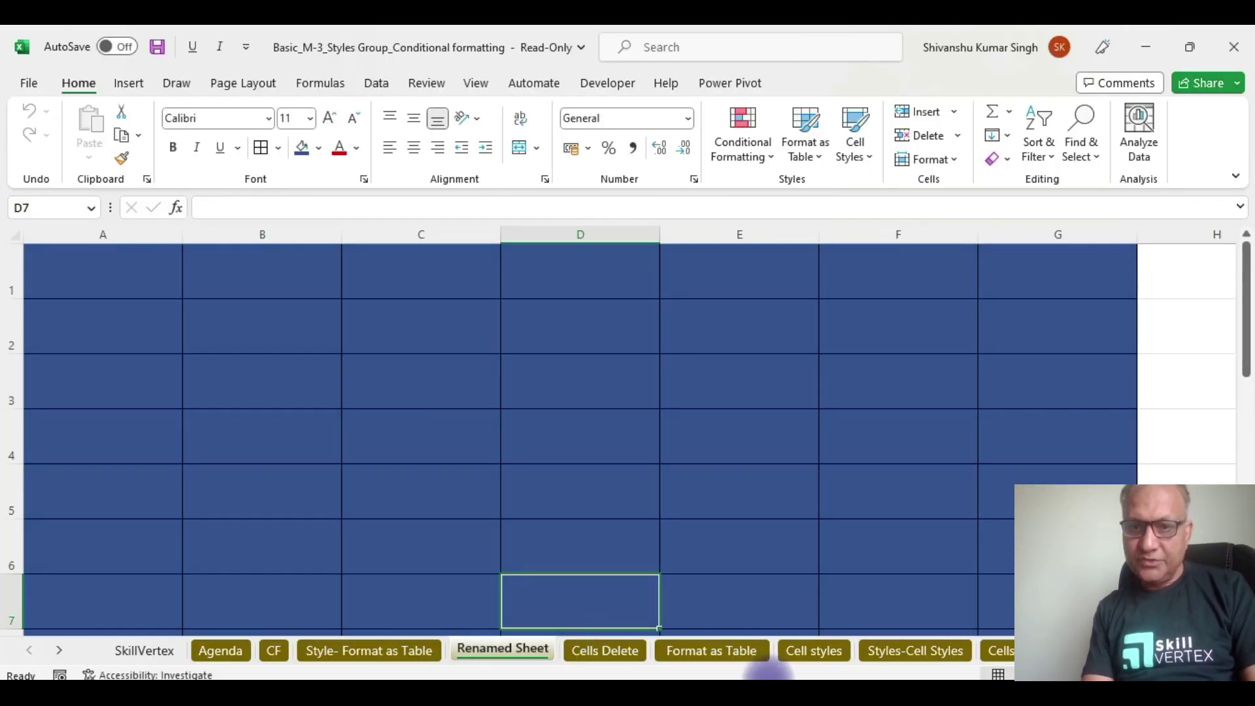
pyautogui.click(944, 642)
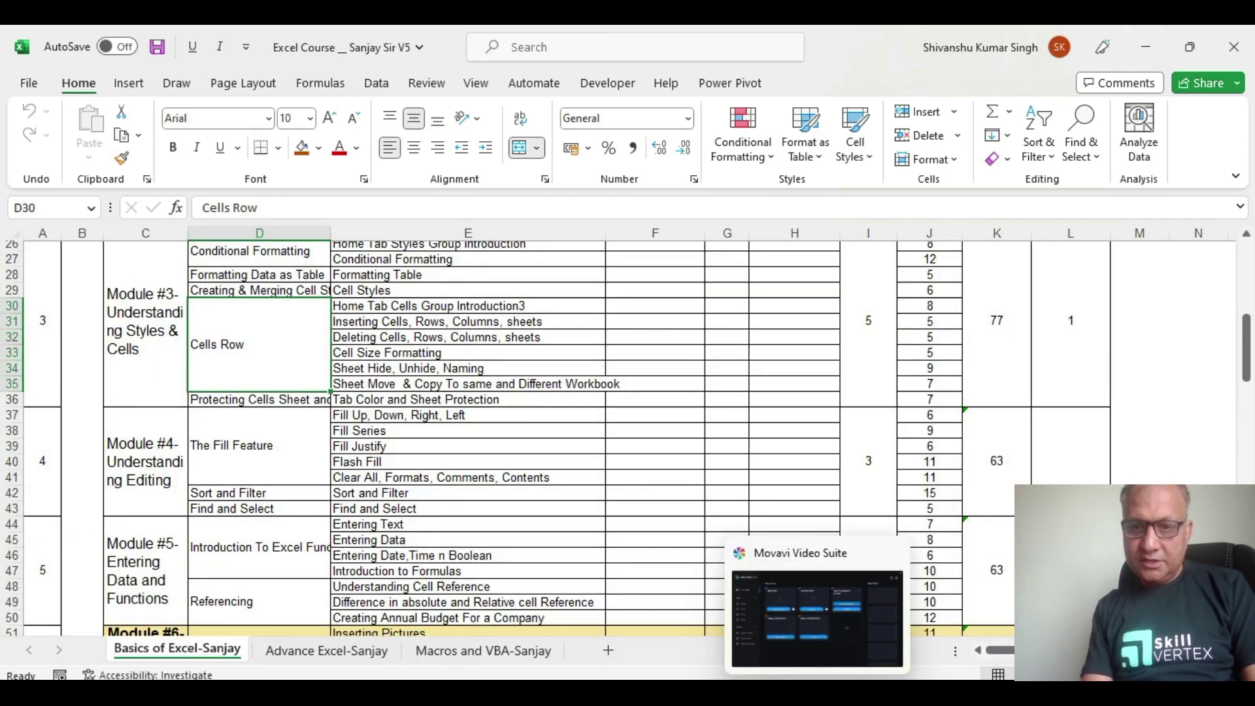
pyautogui.moveTo(749, 693)
pyautogui.click(778, 637)
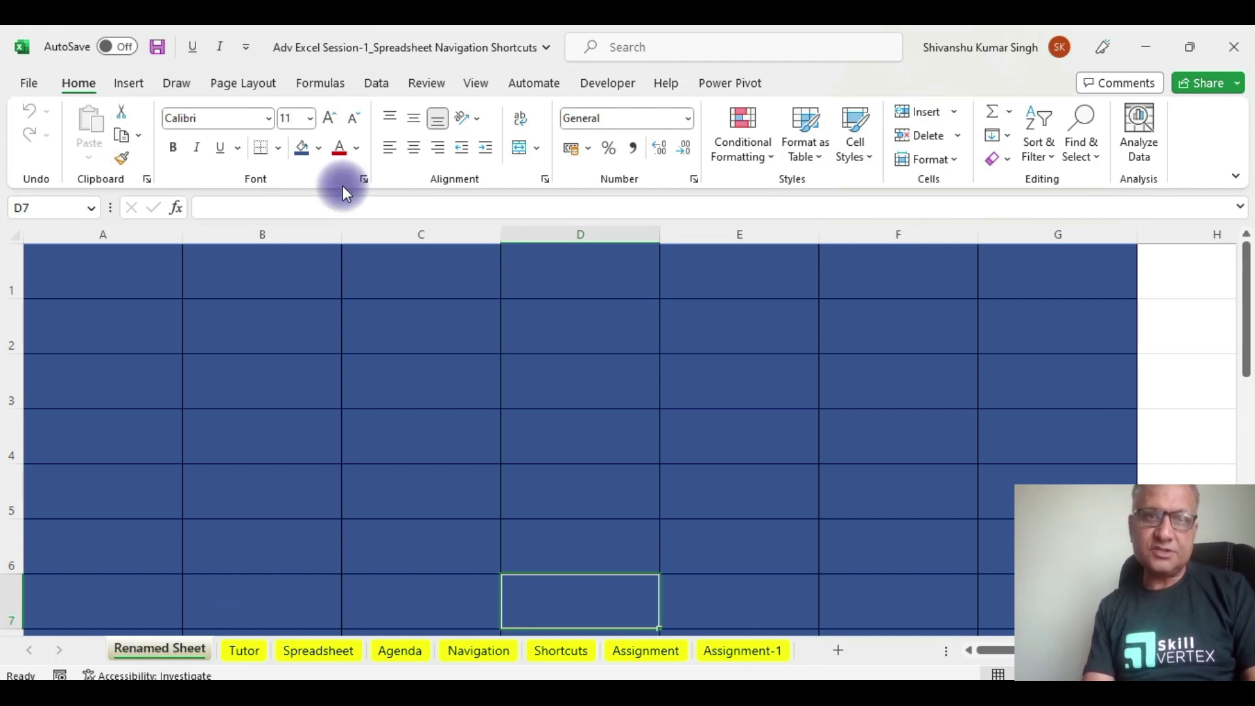
# Step: Return to the Basic_M-3_Styles Group_Conditional formatting workbook and select cell E3 on Renamed Sheet
pyautogui.click(1152, 45)
pyautogui.click(1152, 45)
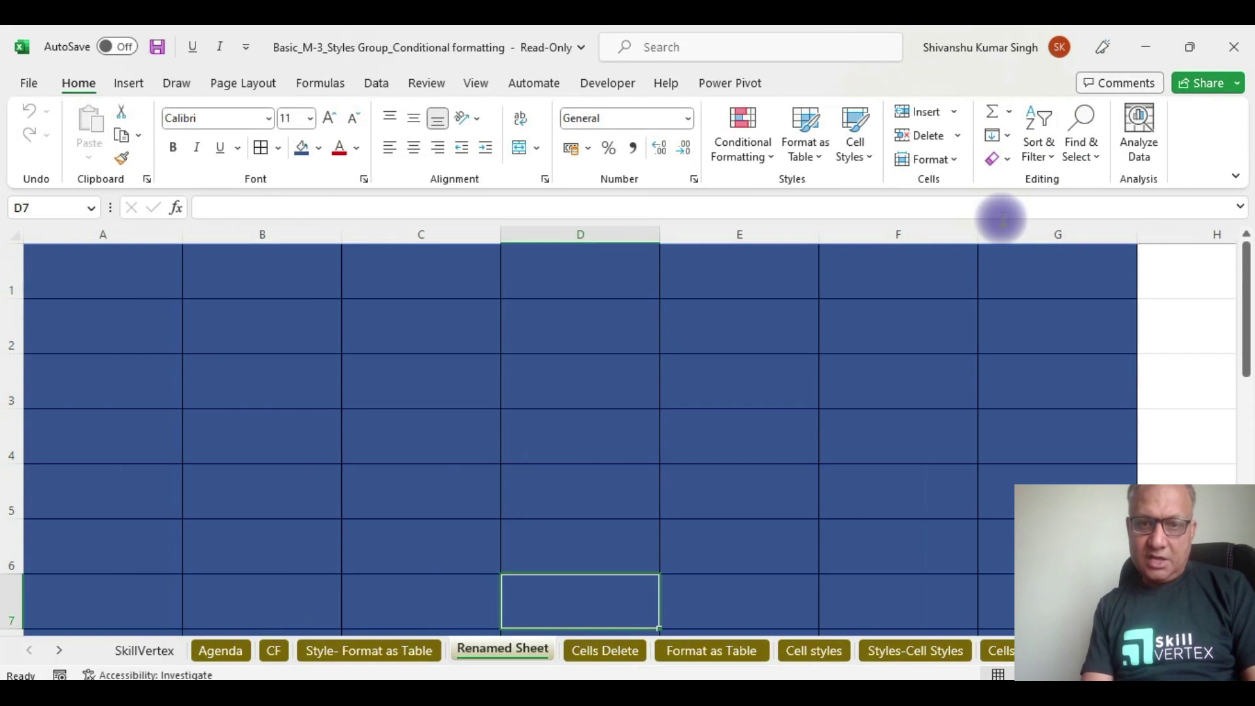
pyautogui.moveTo(740, 693)
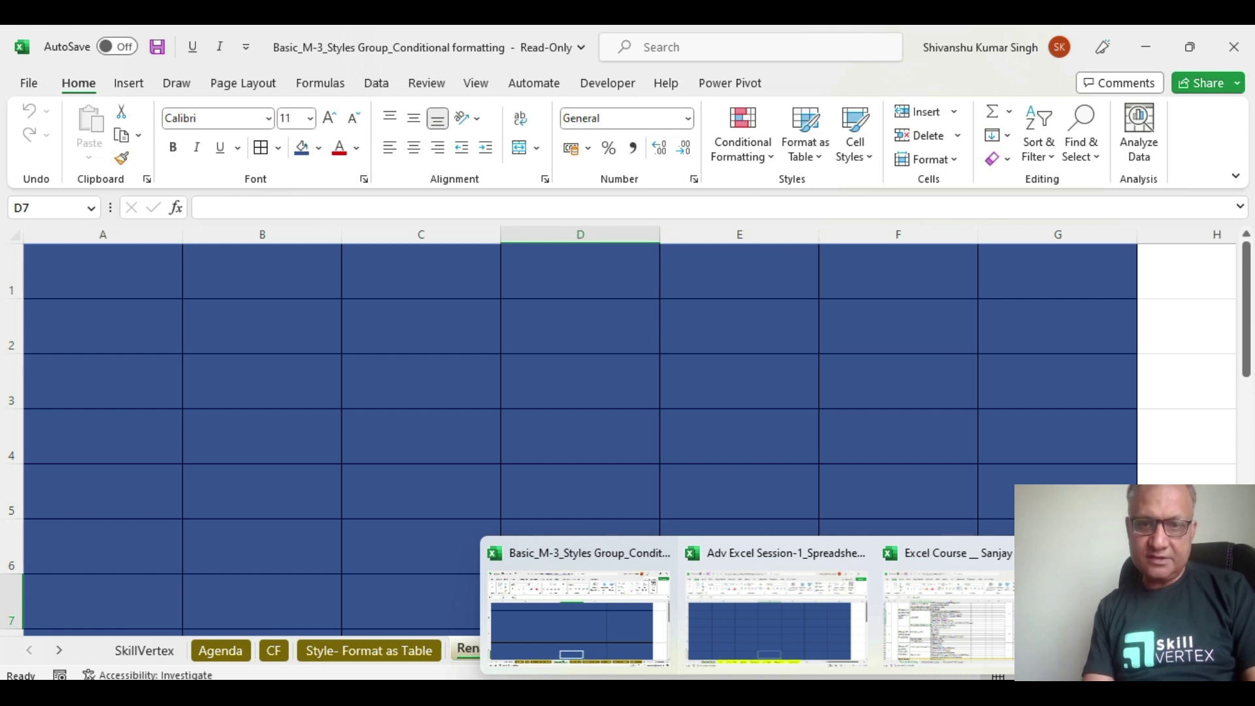
pyautogui.click(610, 626)
pyautogui.click(668, 405)
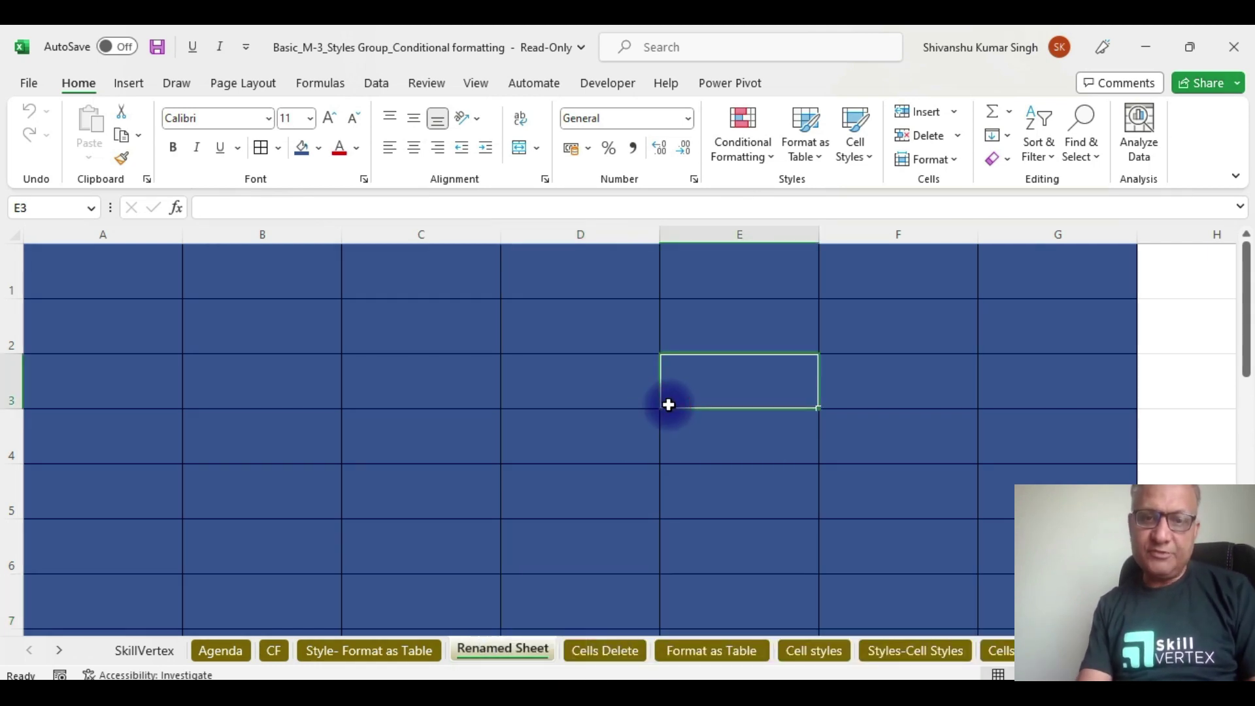
pyautogui.click(955, 161)
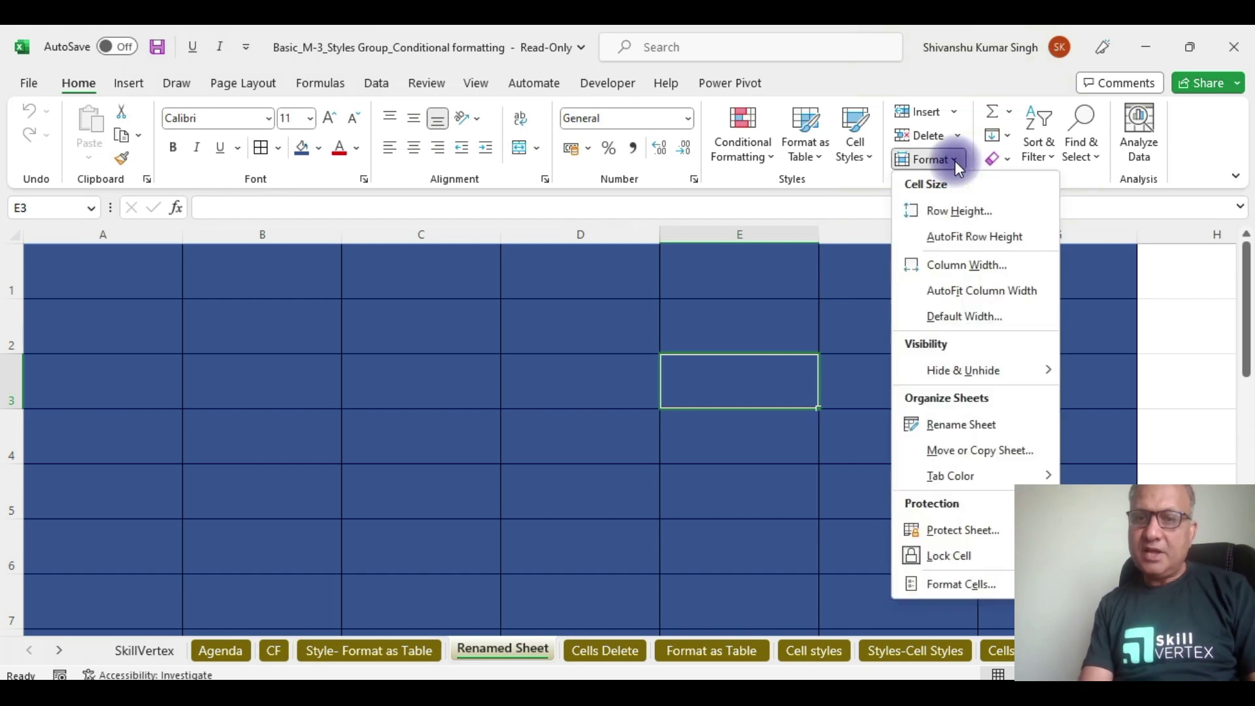
pyautogui.click(967, 450)
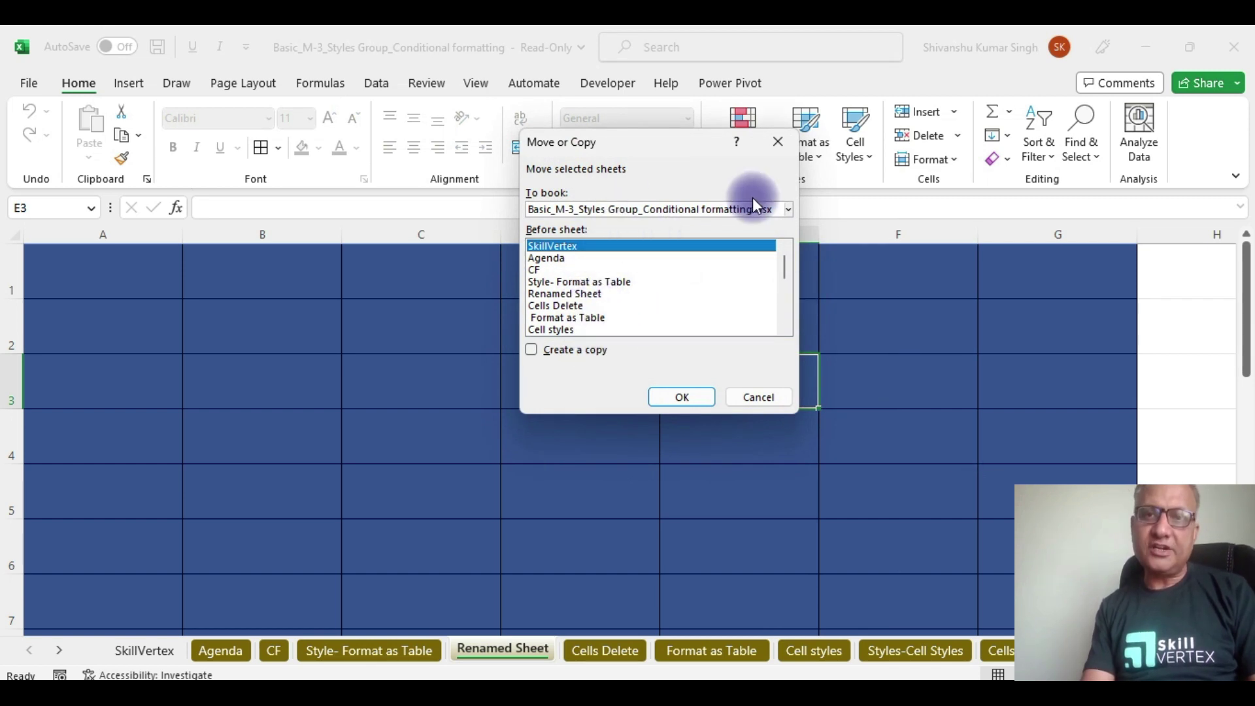
pyautogui.click(776, 144)
# Step: Set the tab color of Renamed Sheet to red and check it from the Cells Delete sheet
pyautogui.click(955, 160)
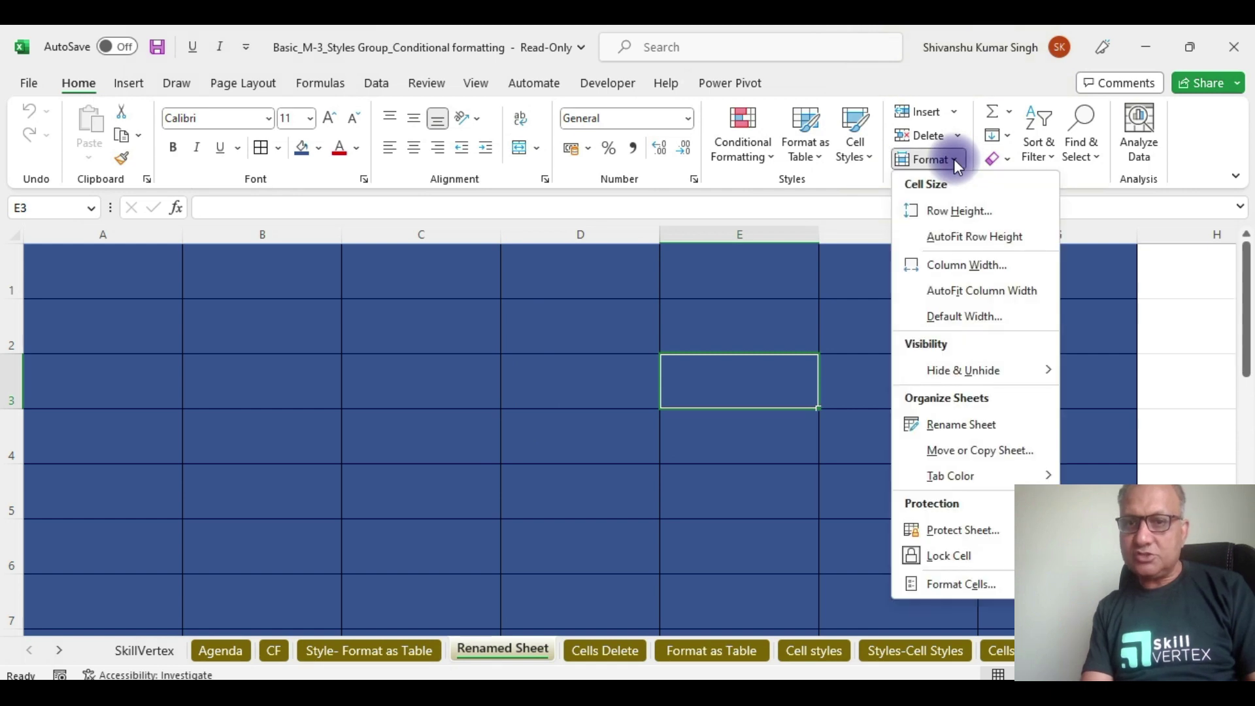
pyautogui.moveTo(960, 486)
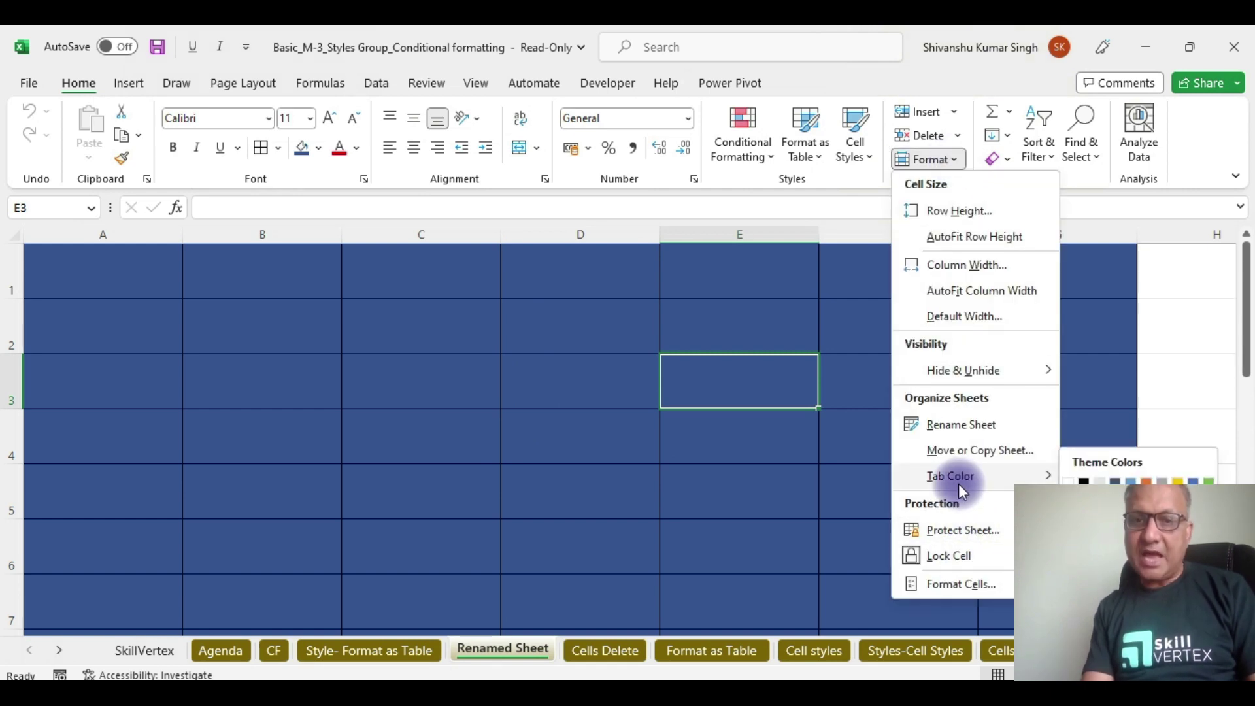
pyautogui.click(508, 649)
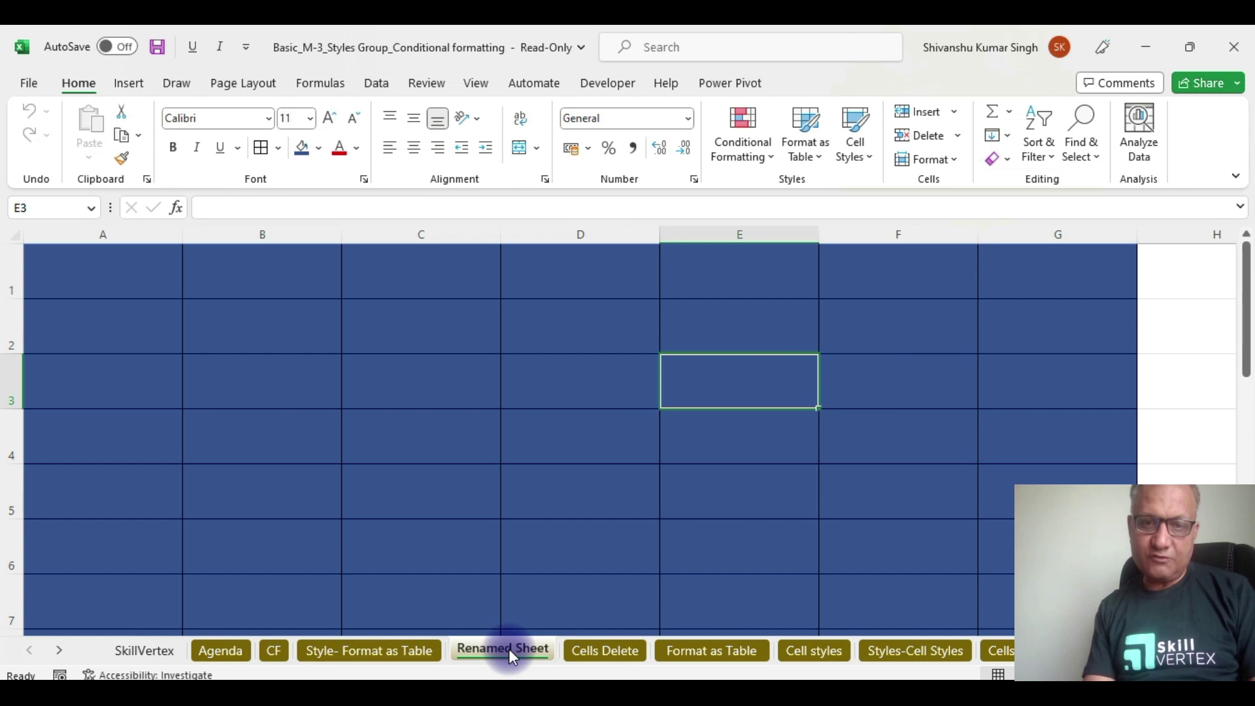
pyautogui.click(951, 159)
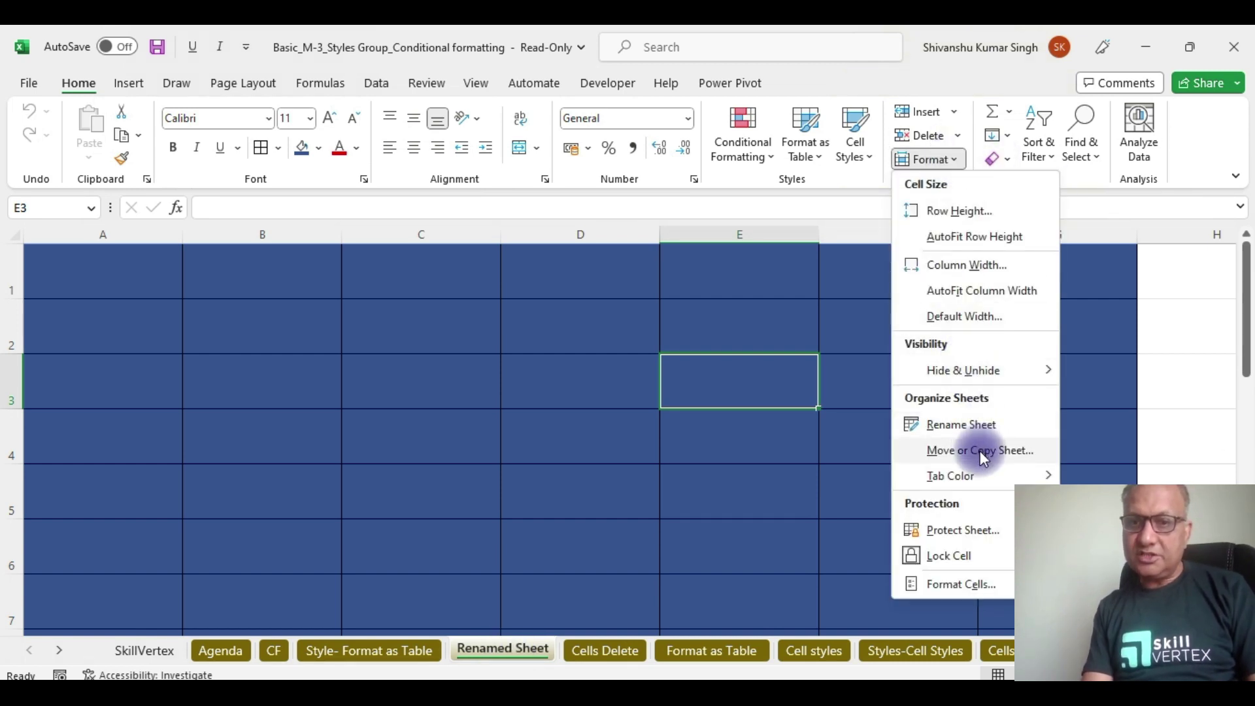
pyautogui.moveTo(971, 479)
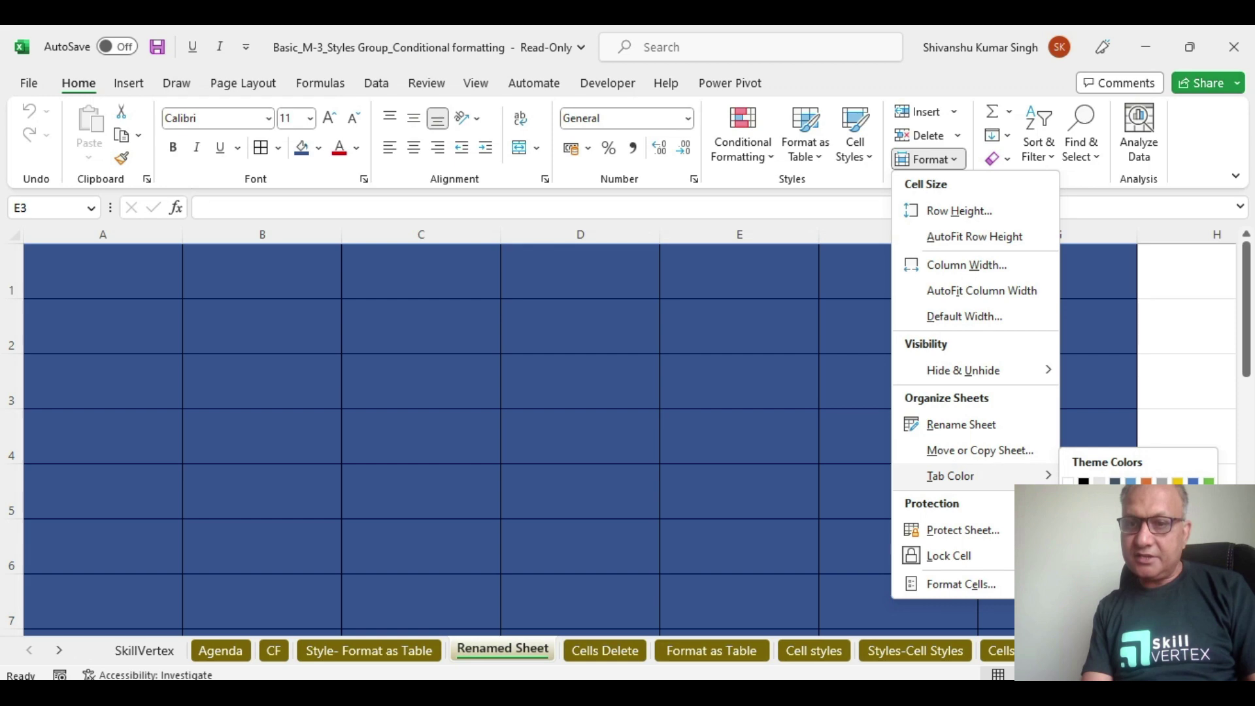
pyautogui.click(694, 630)
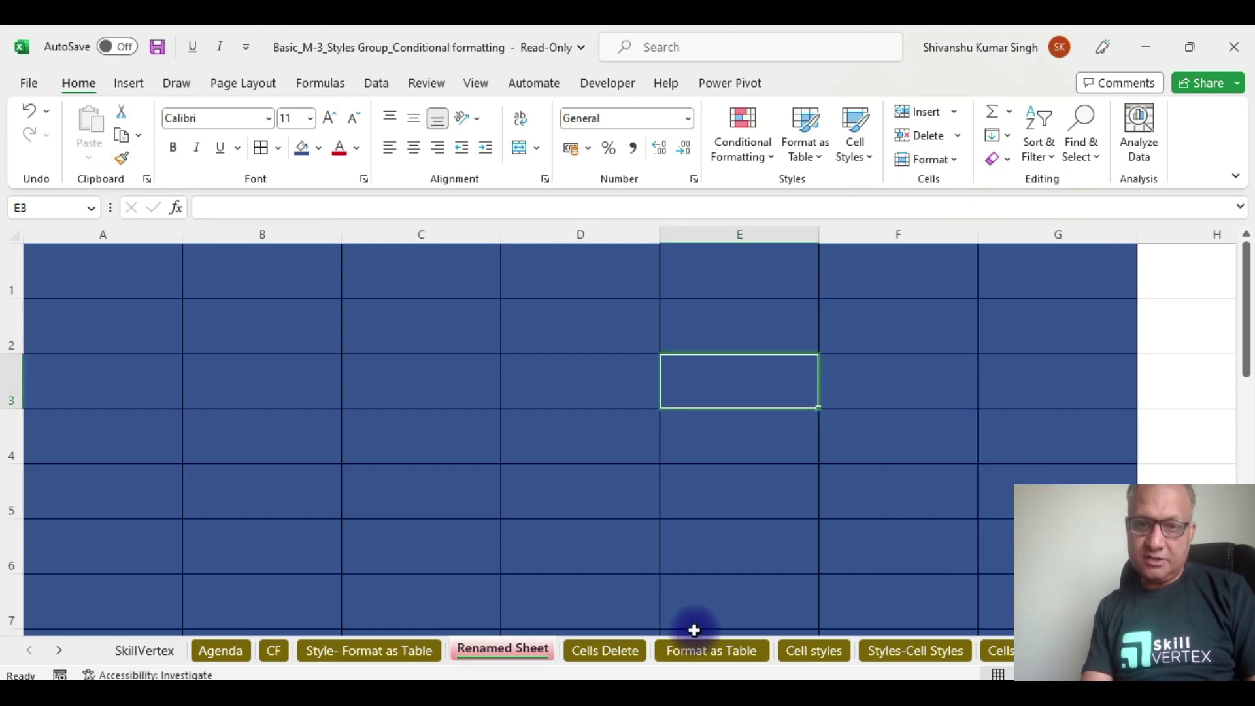
pyautogui.click(619, 650)
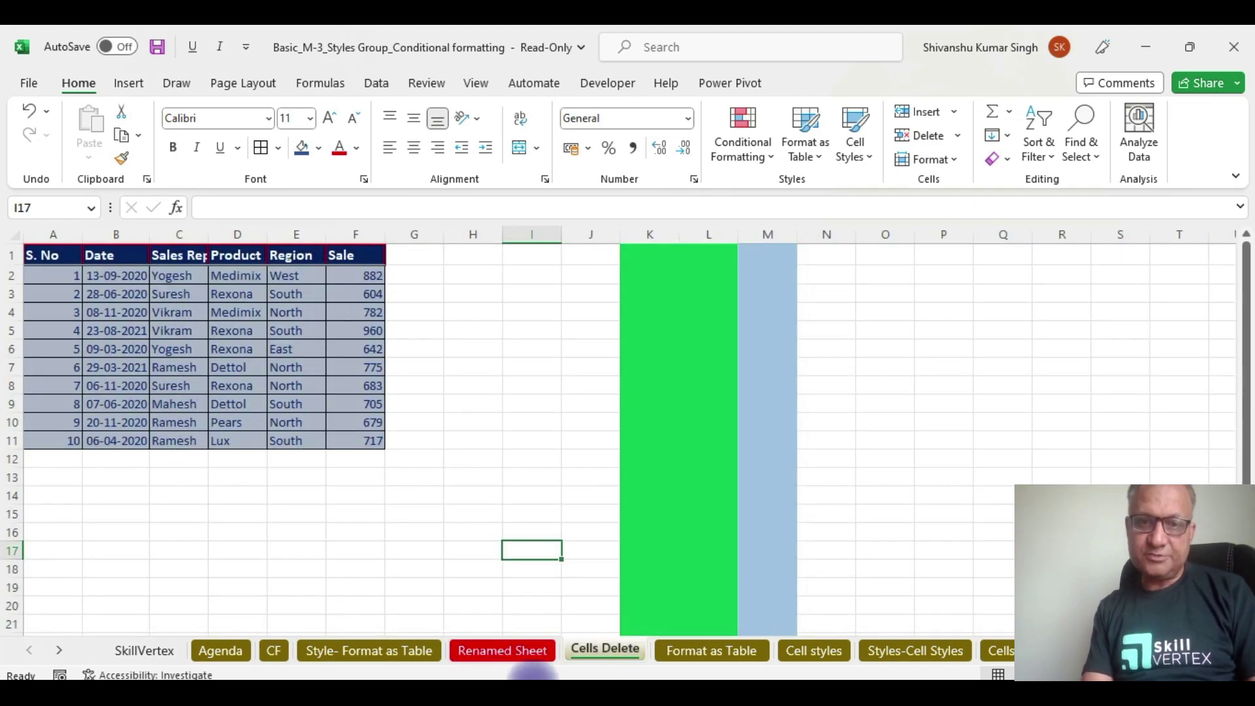
# Step: Move Renamed Sheet between the Cell styles and Styles-Cell Styles sheets, and from there to between the SkillVertex and Agenda sheets
pyautogui.click(508, 647)
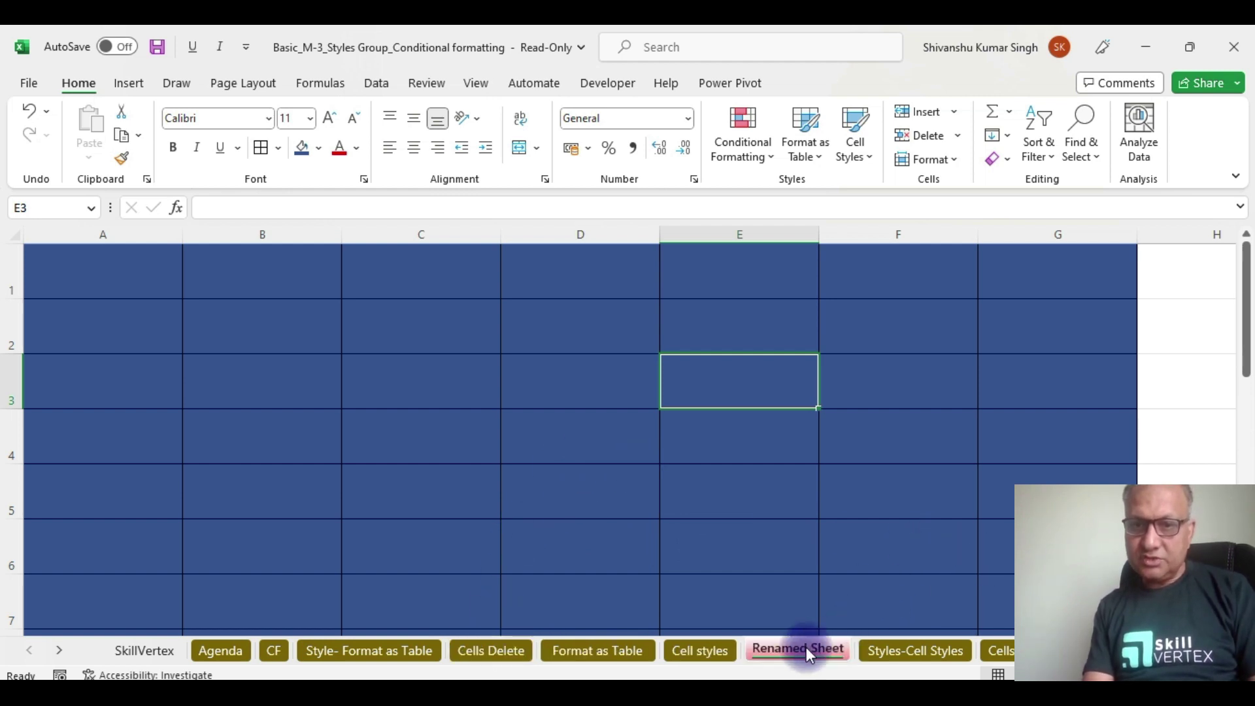
pyautogui.click(704, 648)
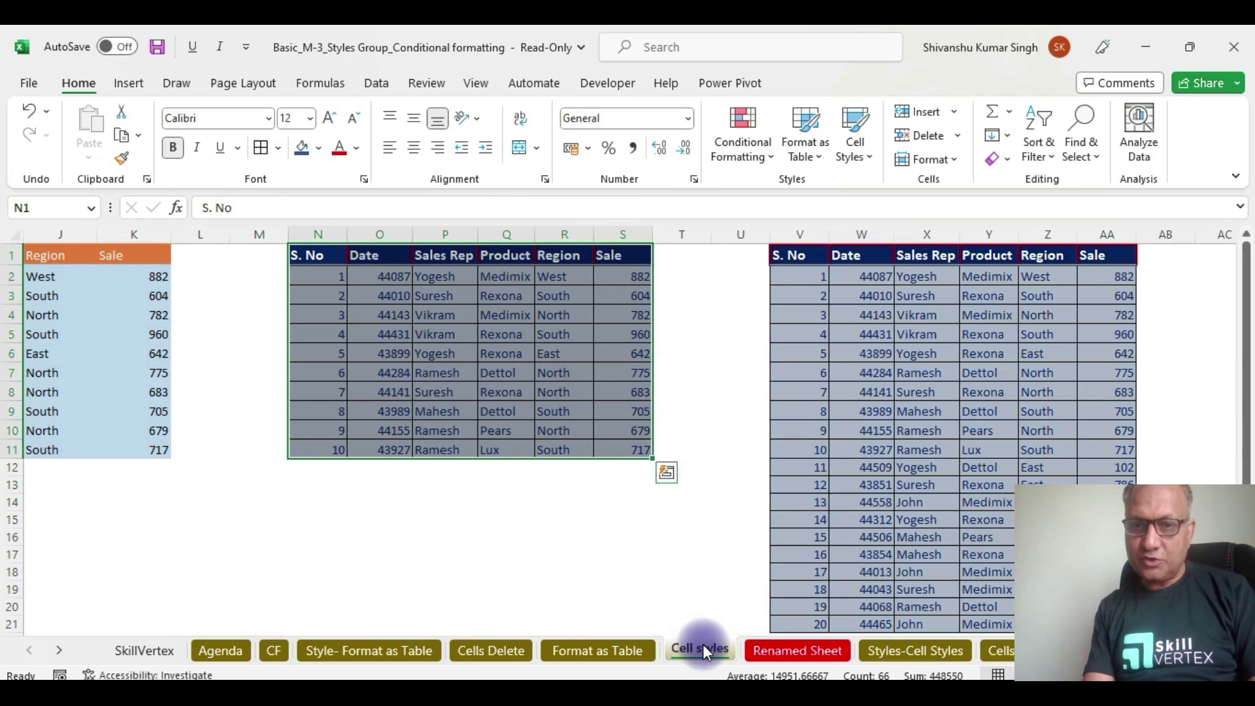
pyautogui.click(814, 654)
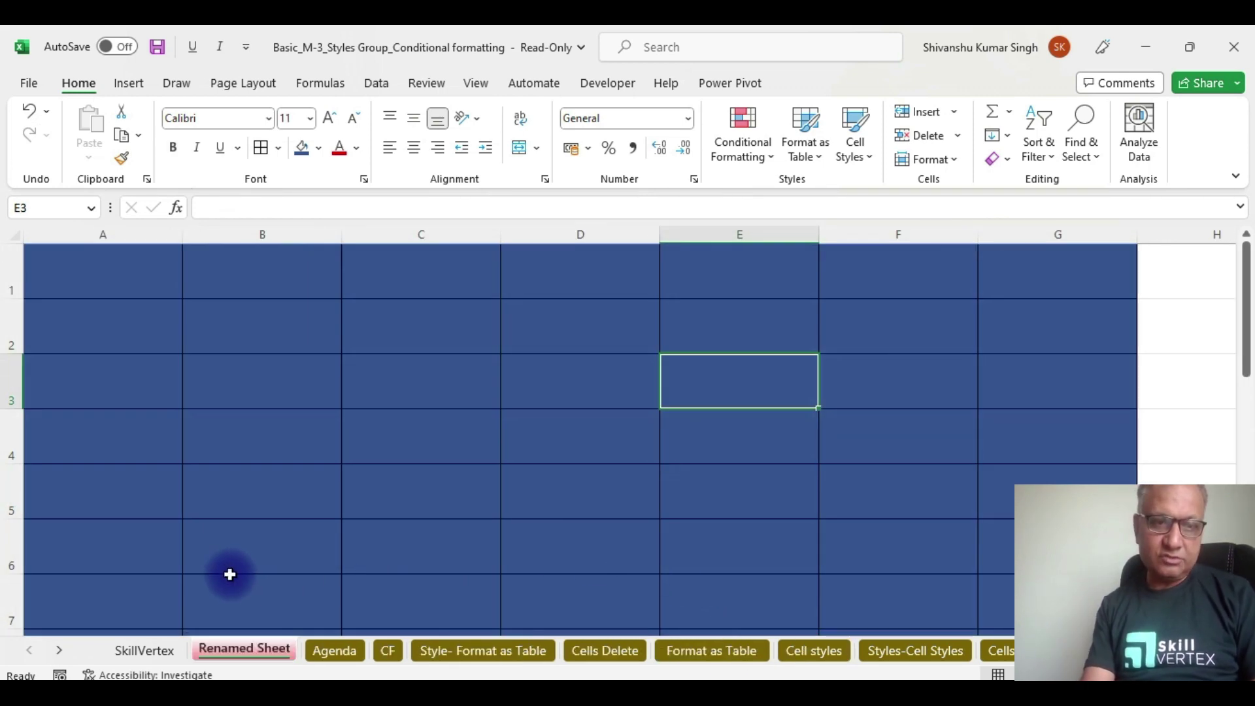
pyautogui.click(336, 645)
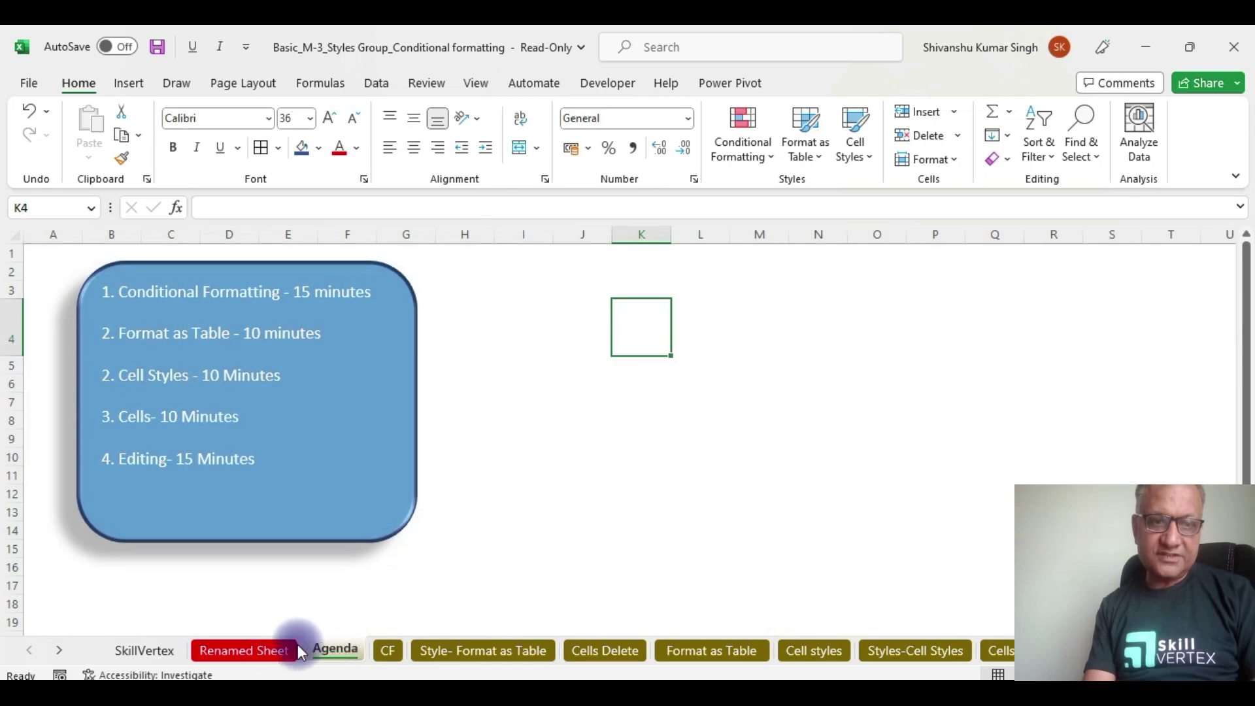
pyautogui.click(232, 643)
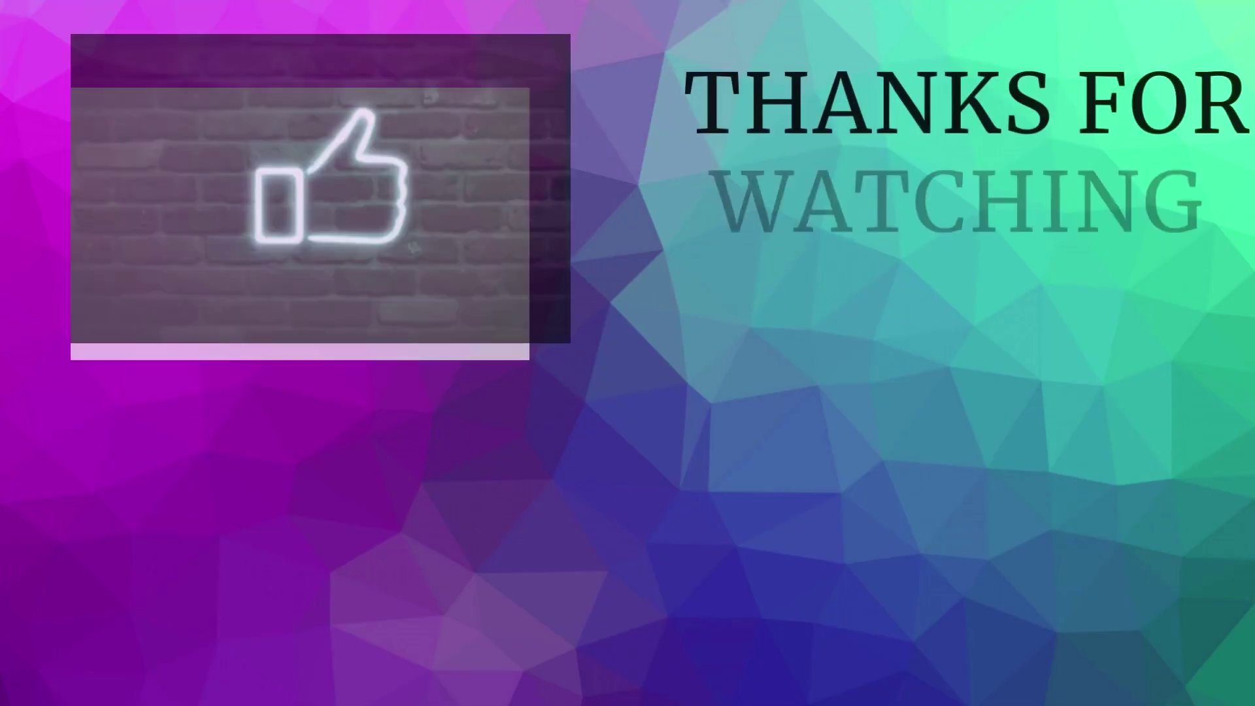